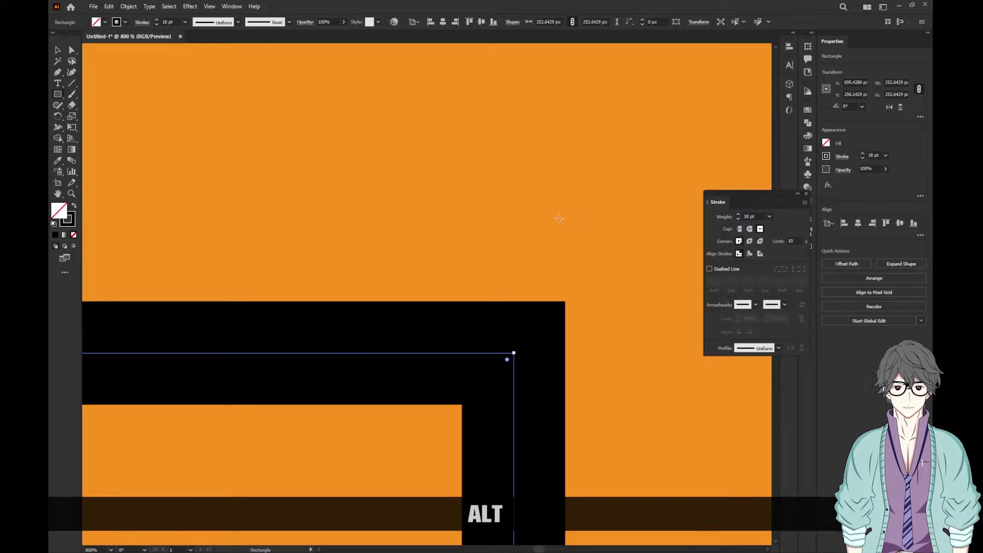
# Try the round join and the bevel join on the corners of the square's stroke
pyautogui.scroll(-1, 559, 218)
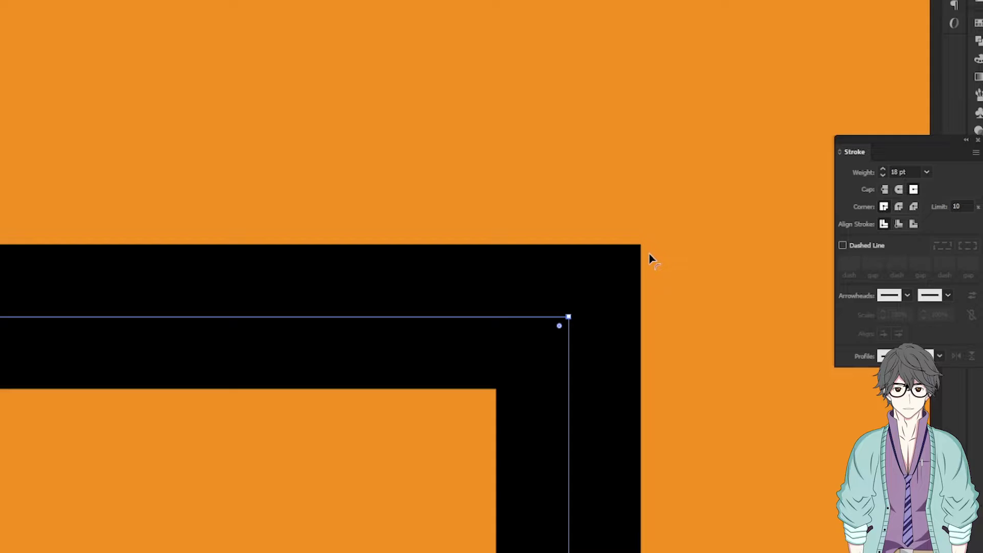
pyautogui.click(899, 206)
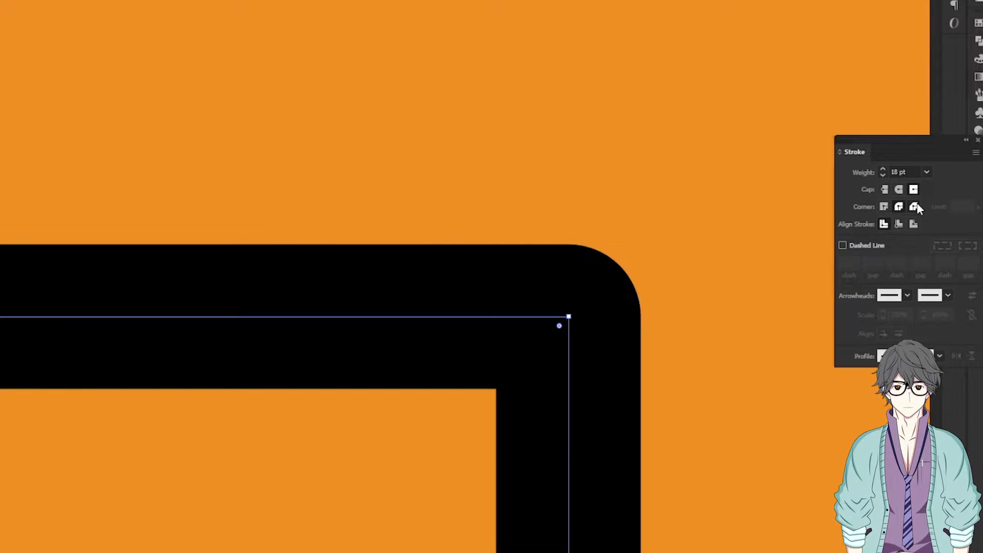
pyautogui.click(915, 206)
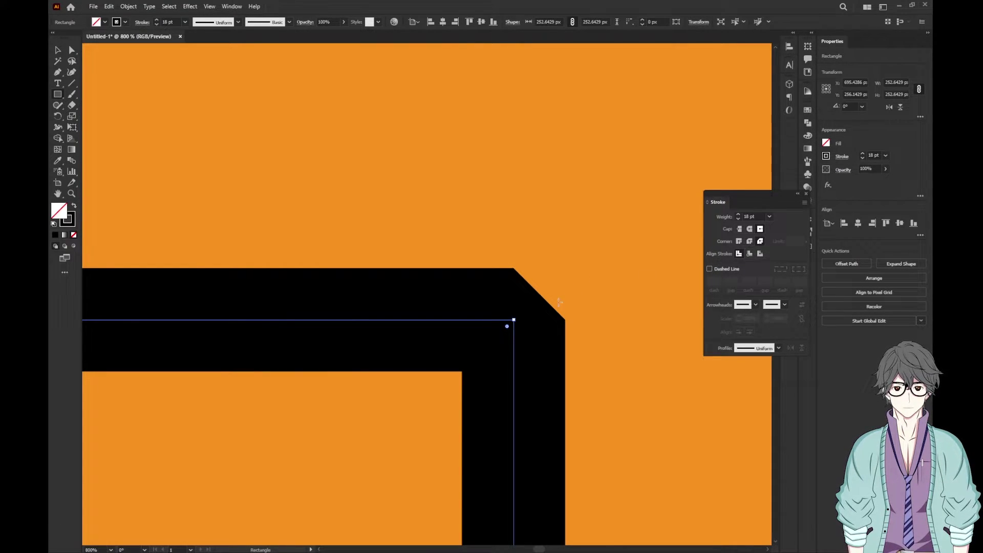
pyautogui.scroll(-5, 558, 303)
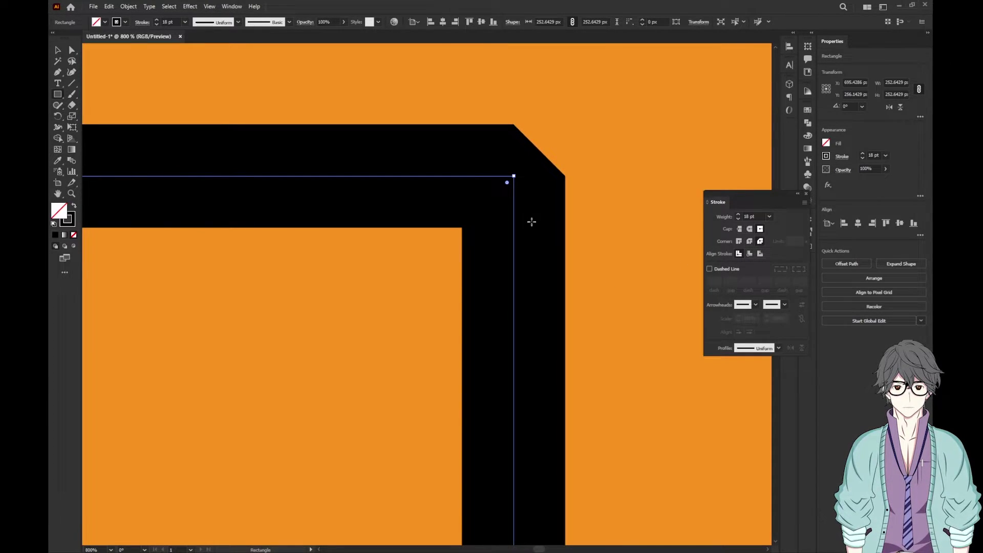
# Restore the miter join on the square's stroke and set its cap to butt
pyautogui.click(738, 241)
pyautogui.click(739, 228)
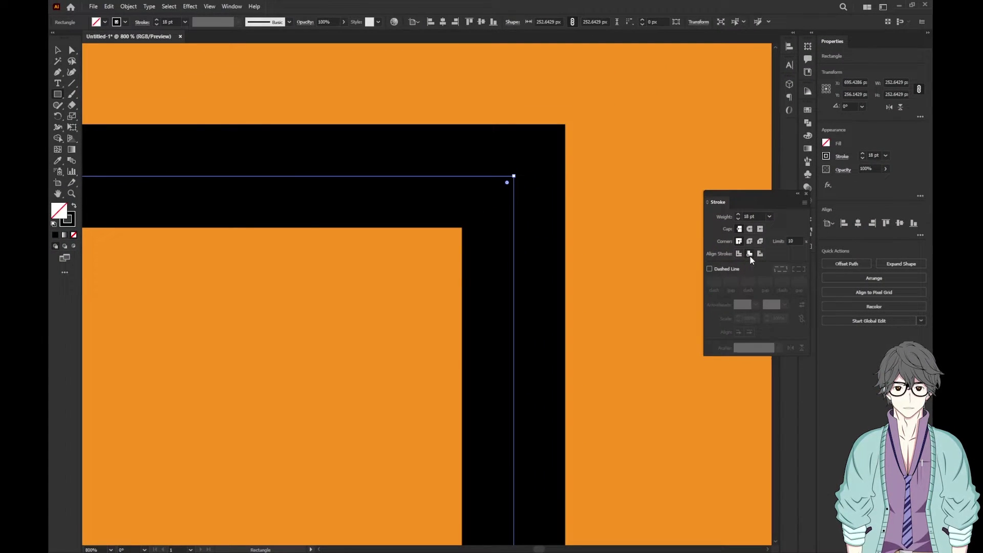
# Align the square's stroke to the inside of its path, and try the outside alignment as well
pyautogui.click(750, 255)
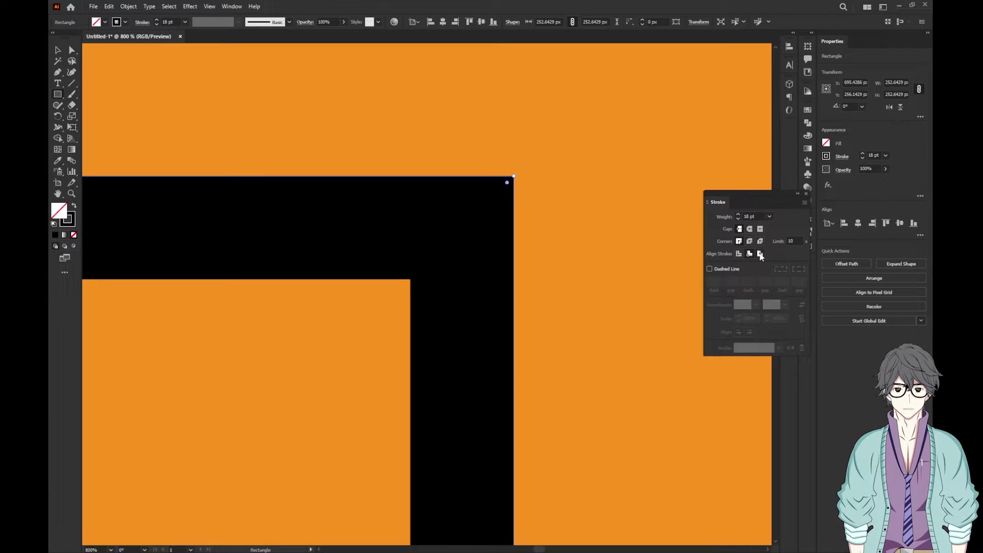
pyautogui.click(760, 255)
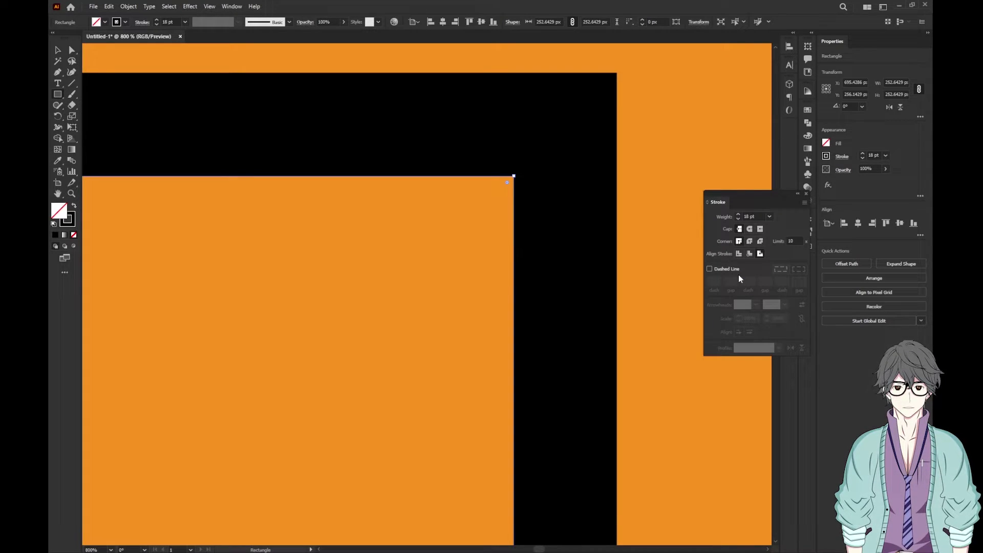
pyautogui.scroll(-5, 517, 292)
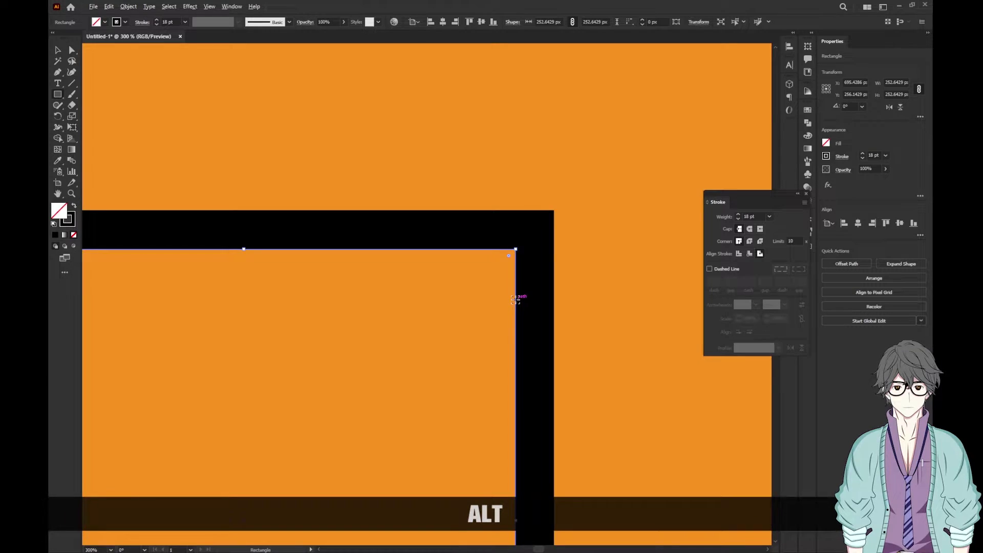
pyautogui.scroll(-1, 516, 299)
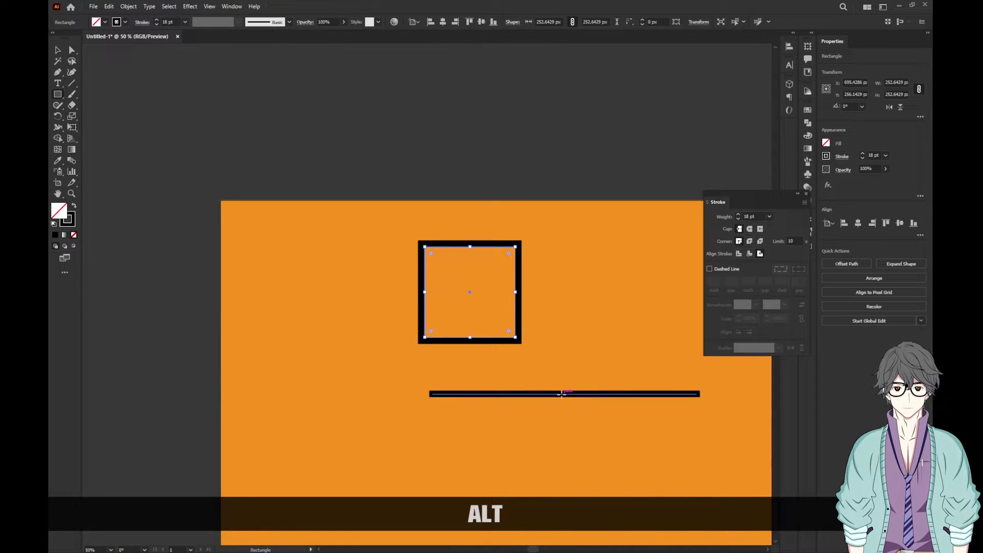
pyautogui.scroll(3, 538, 276)
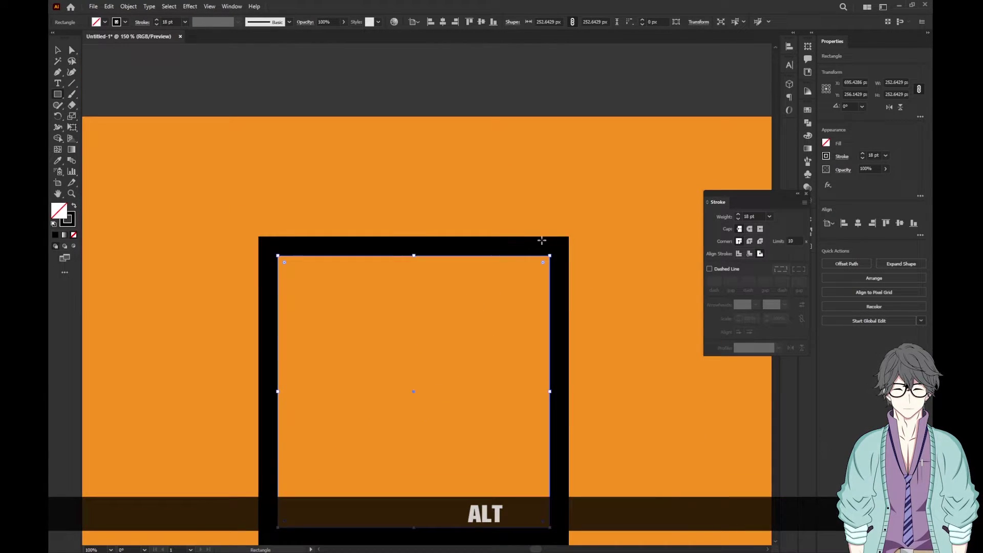
# Centre the square's stroke on its path and turn on the dashed line option
pyautogui.click(738, 253)
pyautogui.scroll(-1, 571, 266)
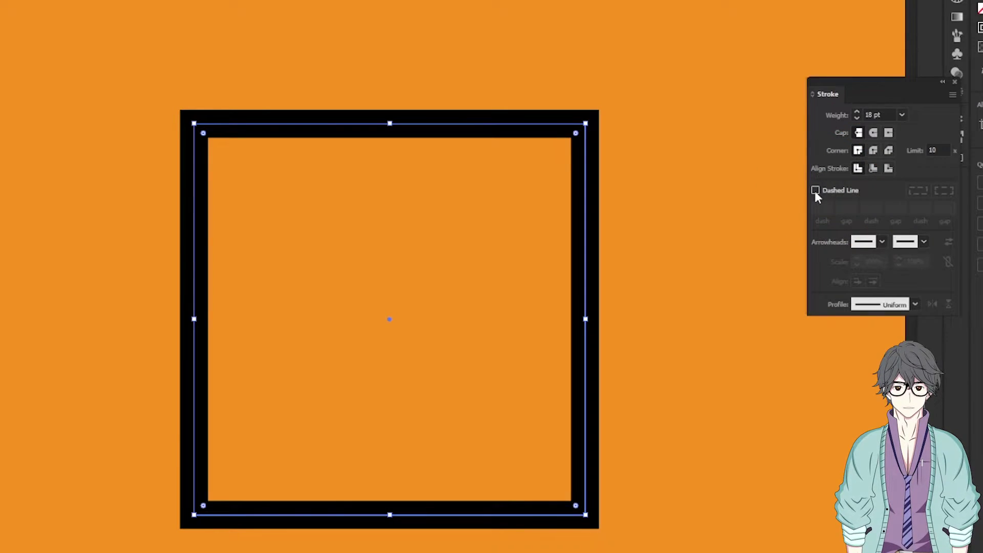
pyautogui.click(815, 191)
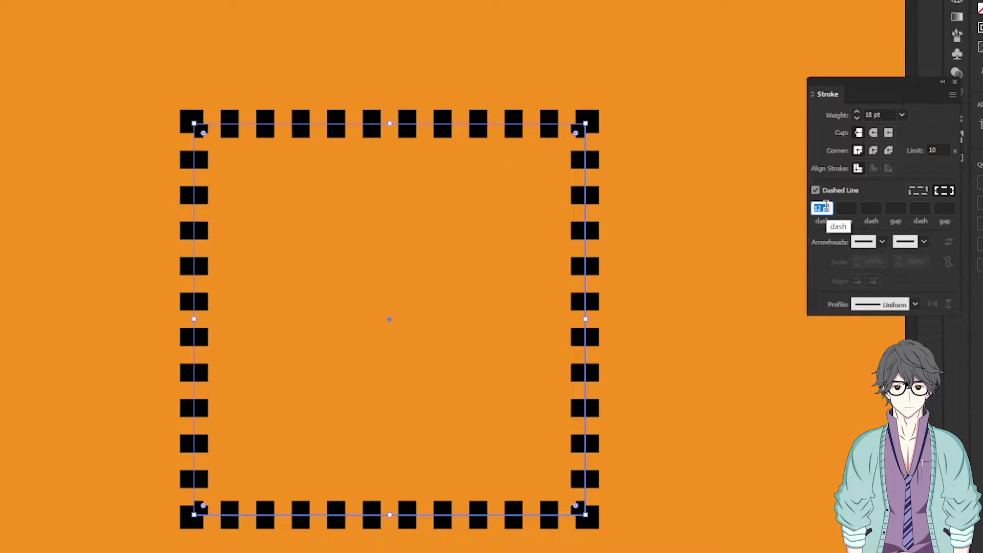
# Set the first dash length of the square's dashed stroke to 21 pt
pyautogui.press('Up')
pyautogui.press('Up')
pyautogui.press('Up')
pyautogui.press('Up')
pyautogui.press('Up')
pyautogui.press('Up')
pyautogui.press('Up')
pyautogui.press('Up')
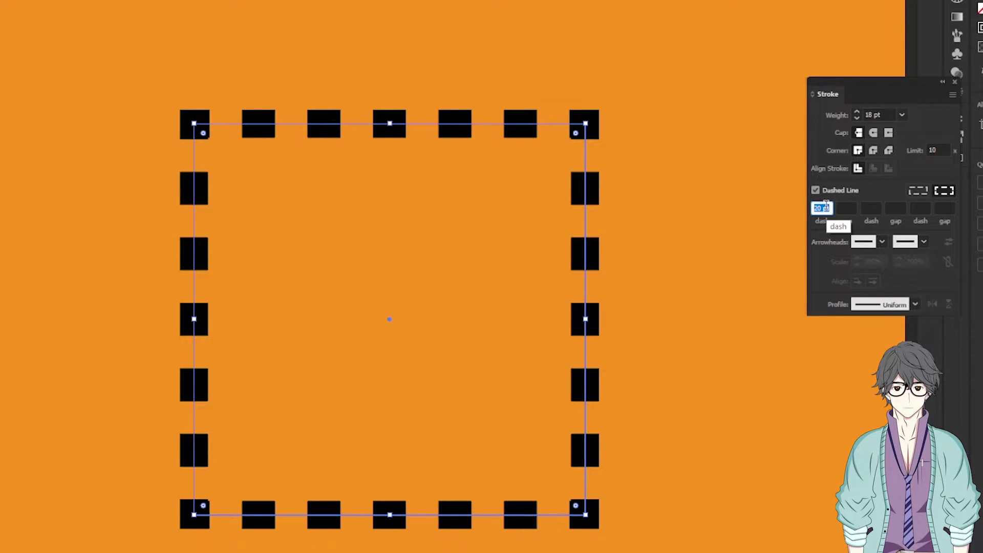
pyautogui.press('Down')
pyautogui.press('Up')
pyautogui.press('Down')
pyautogui.press('Up')
pyautogui.press('Down')
pyautogui.press('Up')
pyautogui.press('Up')
pyautogui.press('Up')
pyautogui.press('Up')
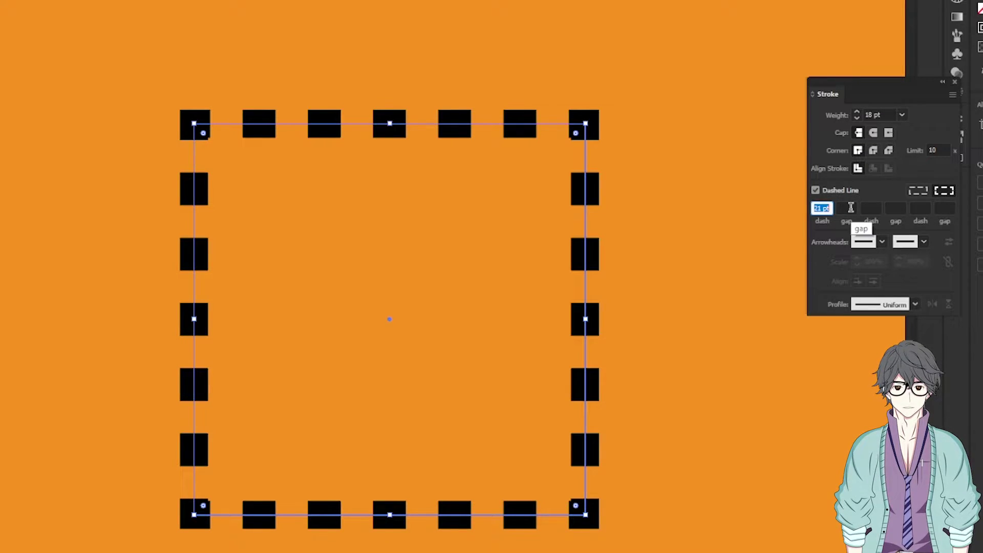
# Experiment with the first gap between the square's dashes, ending on 21 pt
pyautogui.click(850, 207)
pyautogui.write('0')
pyautogui.press('Return')
pyautogui.press('Up')
pyautogui.press('Up')
pyautogui.press('Up')
pyautogui.press('Up')
pyautogui.press('Up')
pyautogui.press('Up')
pyautogui.press('Up')
pyautogui.press('Up')
pyautogui.press('Up')
pyautogui.press('Up')
pyautogui.press('Up')
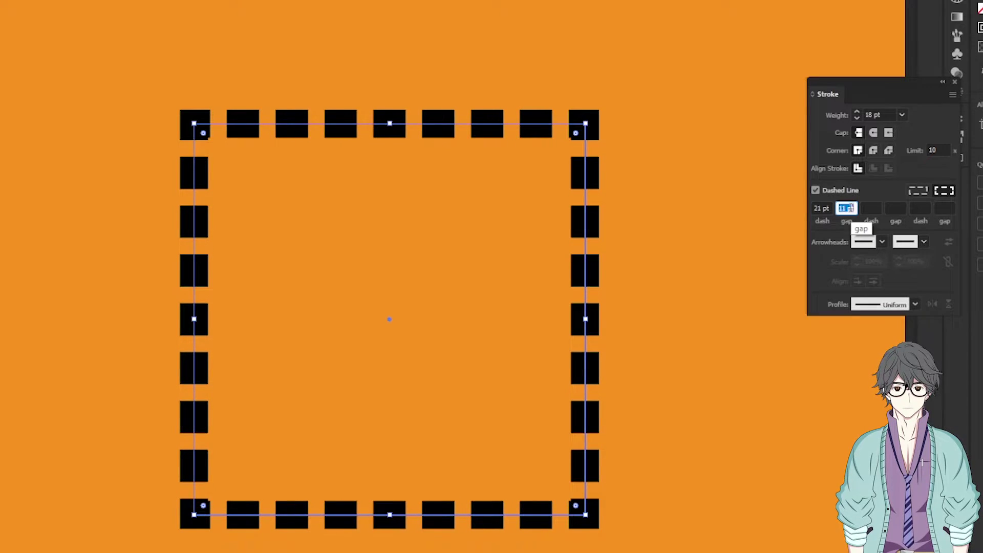
pyautogui.press('Up')
pyautogui.press('Up')
pyautogui.press('Up')
pyautogui.press('Up')
pyautogui.press('Up')
pyautogui.press('Up')
pyautogui.press('Up')
pyautogui.press('Up')
pyautogui.press('Up')
pyautogui.press('Up')
pyautogui.press('Up')
pyautogui.press('Up')
pyautogui.press('Up')
pyautogui.press('Up')
pyautogui.press('Up')
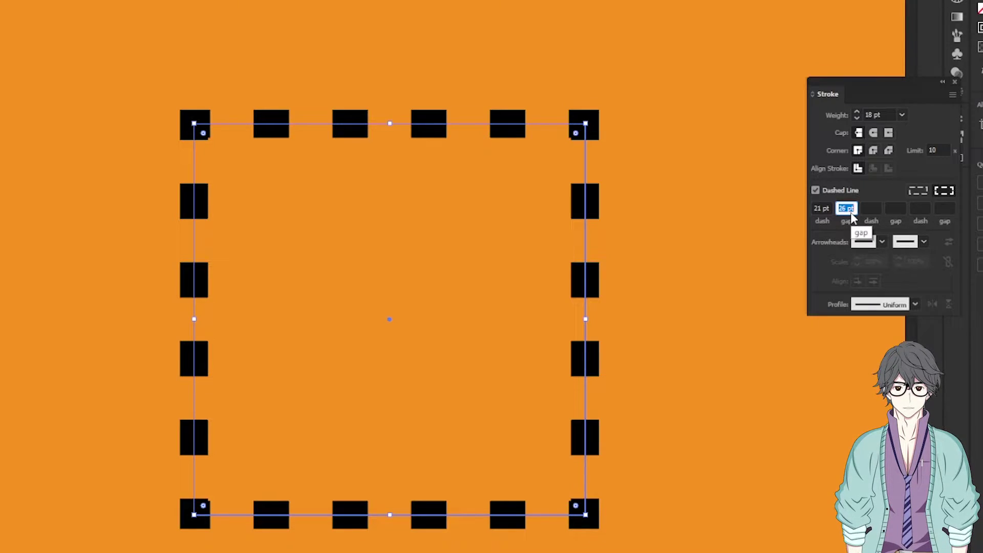
pyautogui.press('Down')
pyautogui.press('Down')
pyautogui.press('Down')
pyautogui.press('Down')
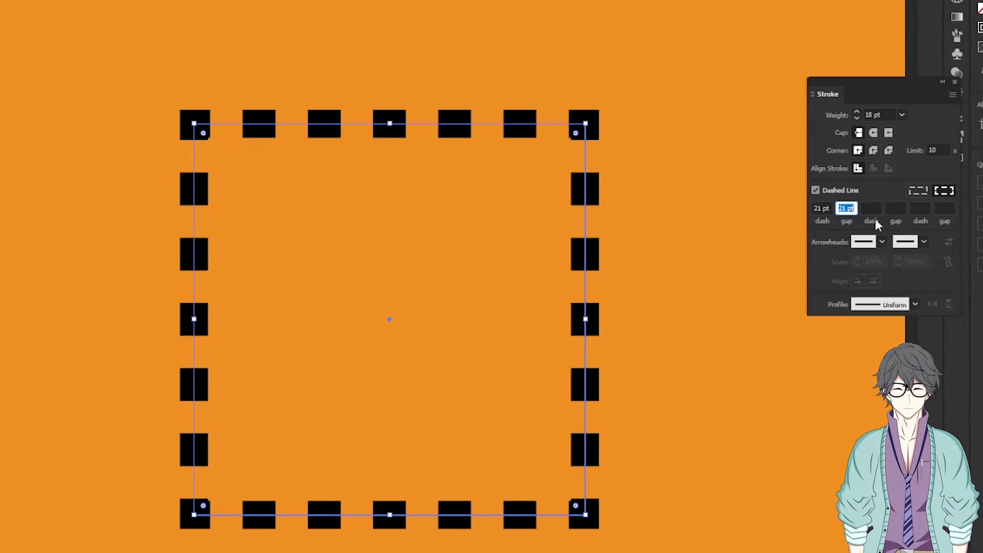
# Try second dash lengths of 3 pt, 13 pt and 9 pt on the square's stroke and clear the value
pyautogui.press('BackSpace')
pyautogui.click(871, 208)
pyautogui.write('3')
pyautogui.press('Return')
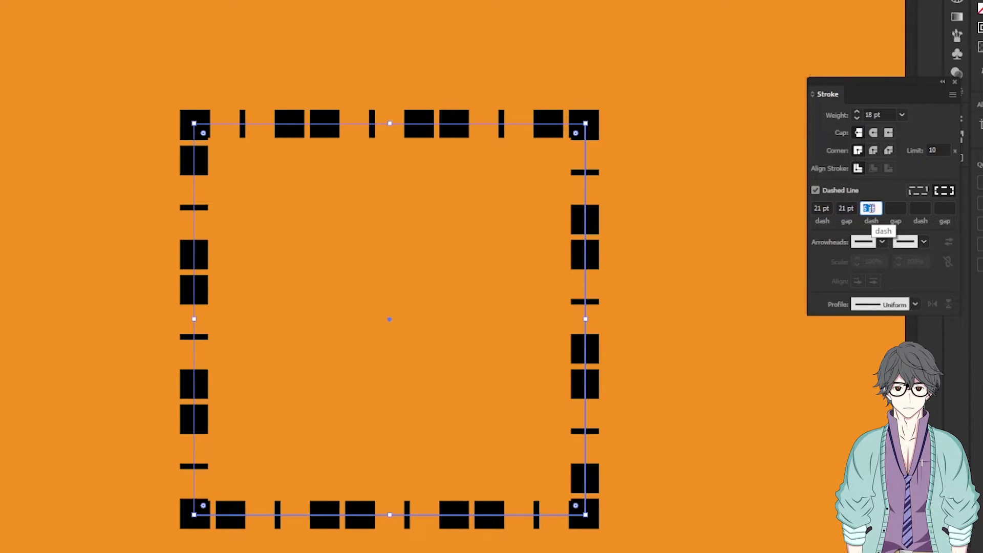
pyautogui.write('10')
pyautogui.press('Return')
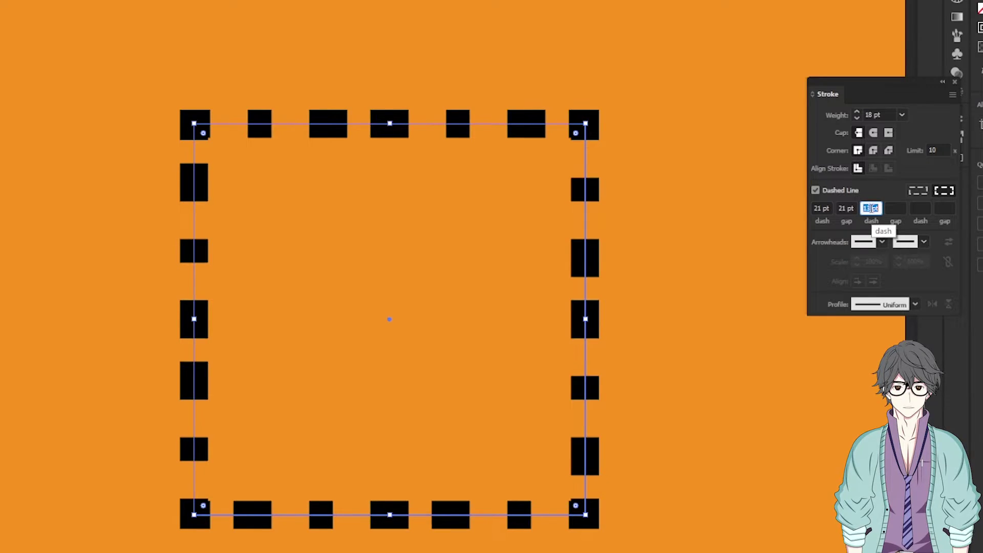
pyautogui.write('3')
pyautogui.press('Return')
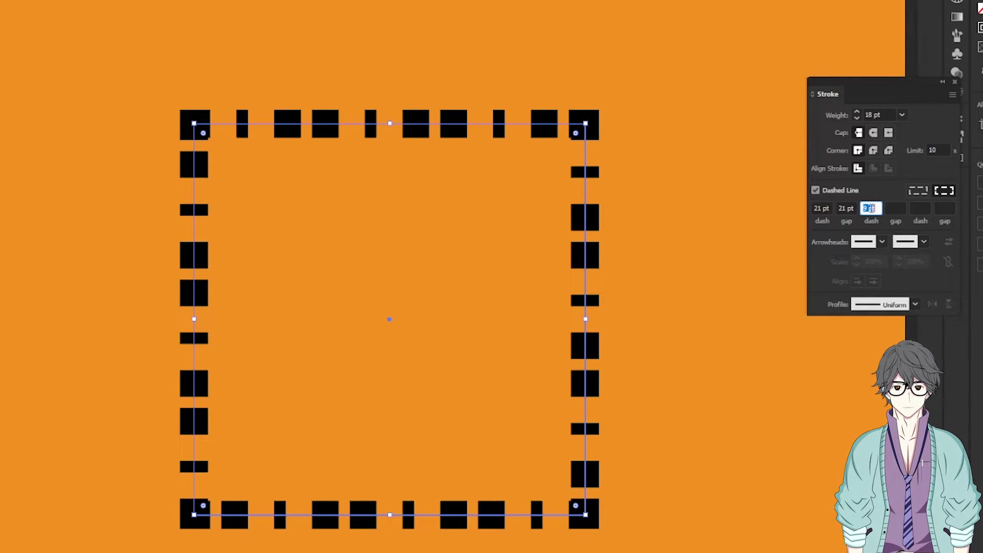
pyautogui.press('BackSpace')
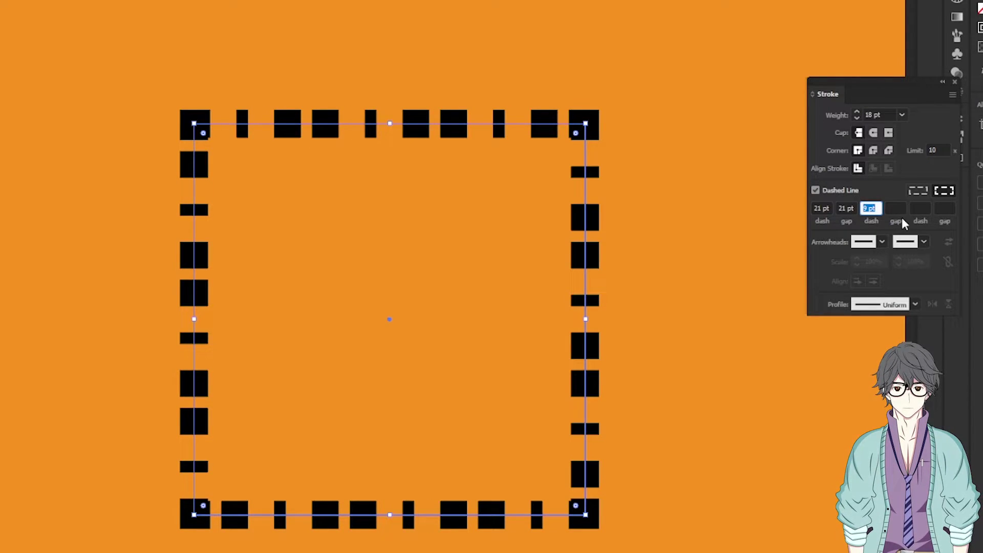
pyautogui.click(901, 207)
pyautogui.click(872, 207)
# Try a second dash length of 9 pt again and clear it
pyautogui.write('6')
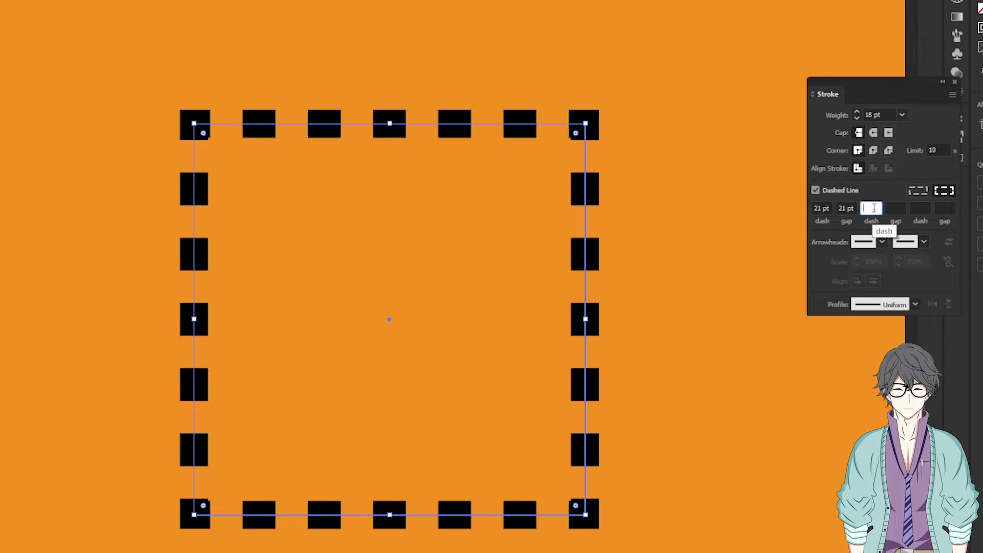
pyautogui.press('Return')
pyautogui.press('Up')
pyautogui.press('Up')
pyautogui.press('Up')
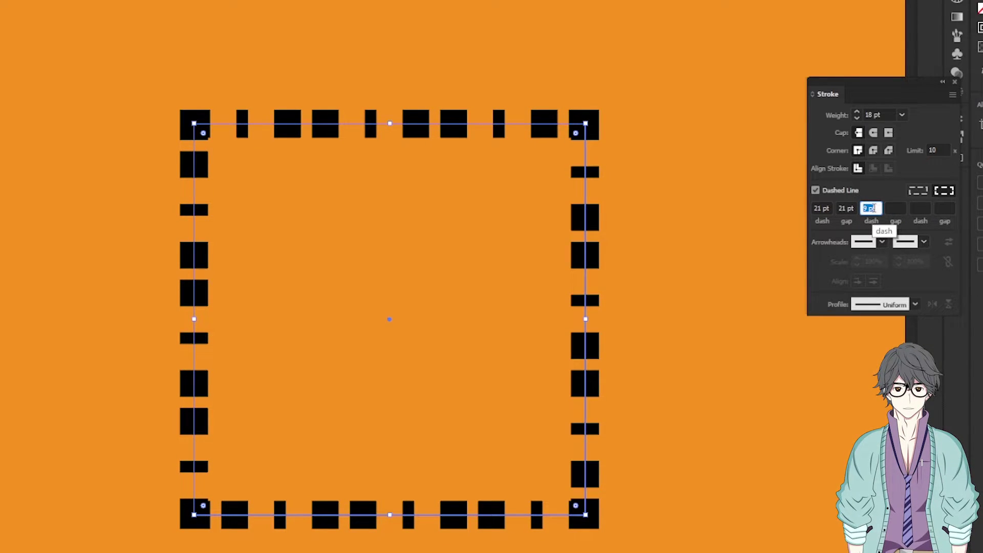
pyautogui.press('BackSpace')
pyautogui.press('Return')
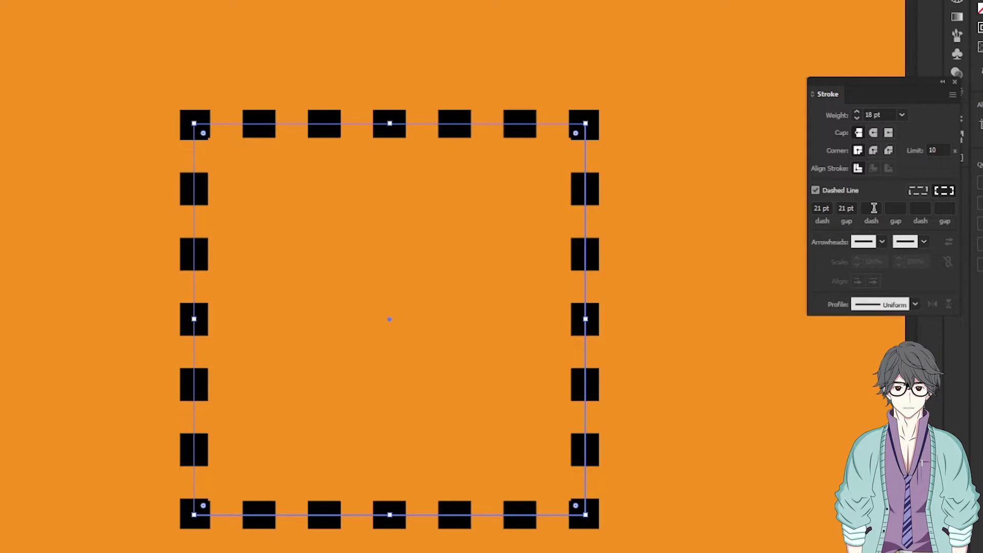
# Raise the second dash length to 13 pt as a test and clear it
pyautogui.press('Up')
pyautogui.press('Up')
pyautogui.press('Up')
pyautogui.press('Up')
pyautogui.press('Up')
pyautogui.press('Up')
pyautogui.press('Up')
pyautogui.press('Up')
pyautogui.press('Up')
pyautogui.press('Up')
pyautogui.press('Up')
pyautogui.press('Up')
pyautogui.press('Up')
pyautogui.press('Up')
pyautogui.press('Up')
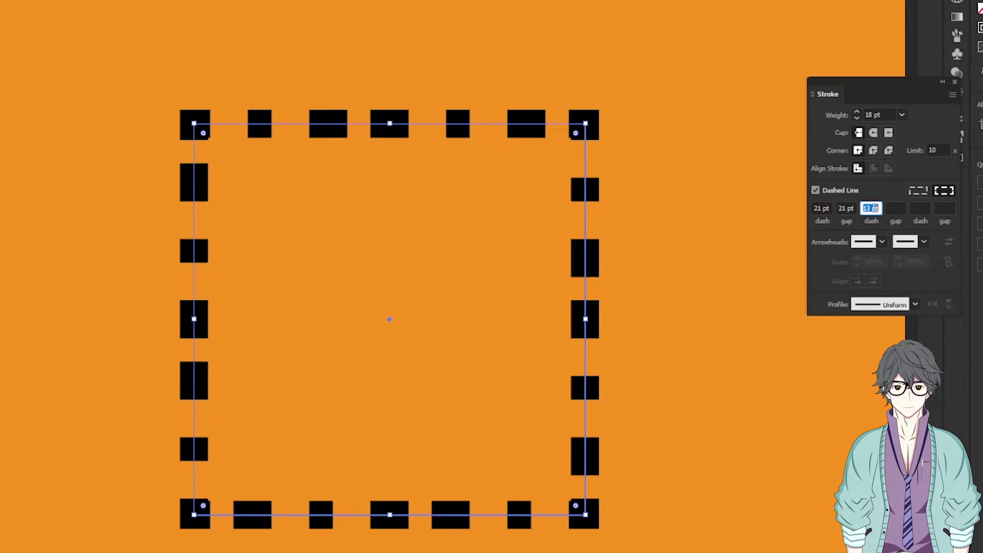
pyautogui.press('BackSpace')
pyautogui.press('Tab')
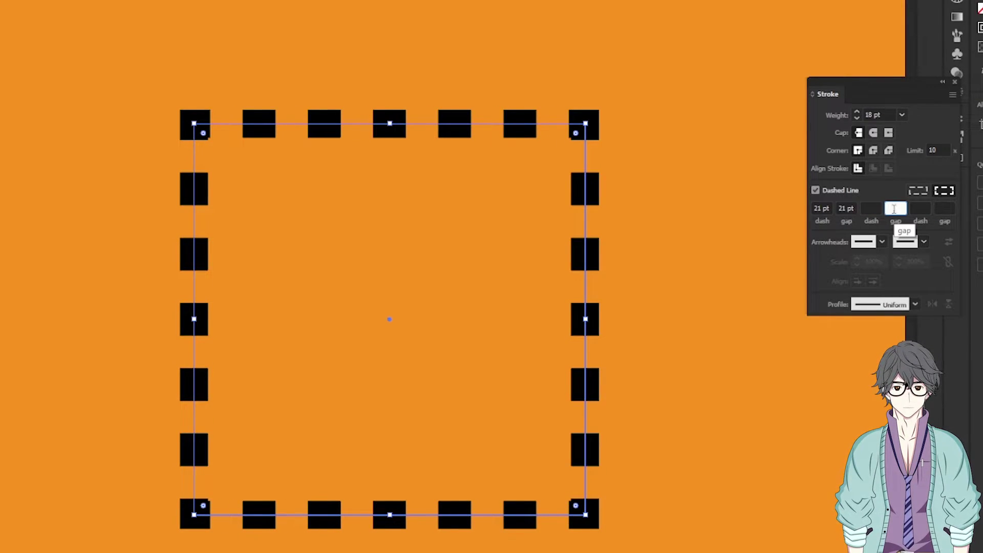
# Set the first gap of the square's dashed stroke to 14 pt
pyautogui.click(846, 207)
pyautogui.press('Down')
pyautogui.press('Down')
pyautogui.press('Down')
pyautogui.press('Down')
pyautogui.press('Down')
pyautogui.press('Down')
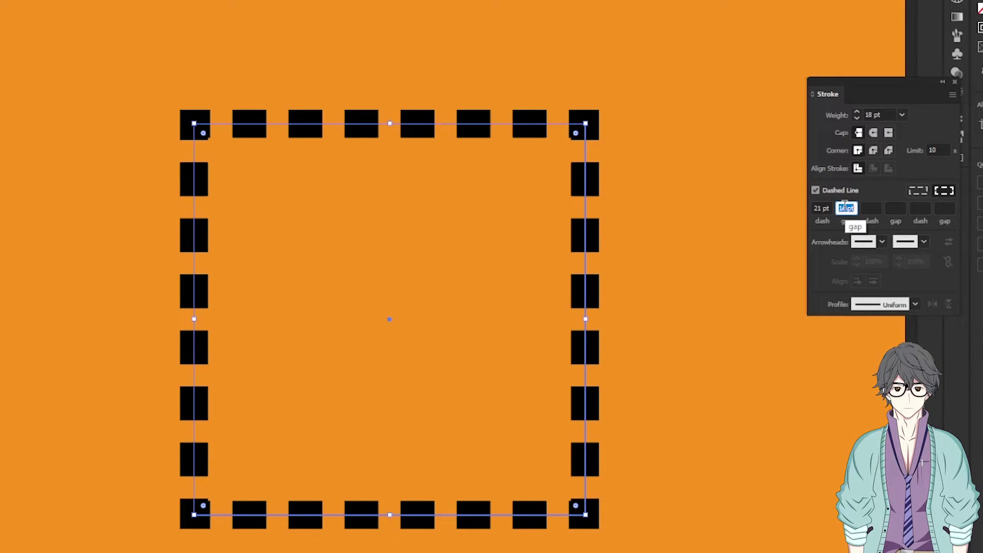
# Try a second dash length of 11 pt on the square's stroke
pyautogui.click(878, 205)
pyautogui.press('Up')
pyautogui.press('Up')
pyautogui.press('Up')
pyautogui.press('Up')
pyautogui.press('Up')
pyautogui.press('Up')
pyautogui.press('Up')
pyautogui.press('Up')
pyautogui.press('Up')
pyautogui.press('Up')
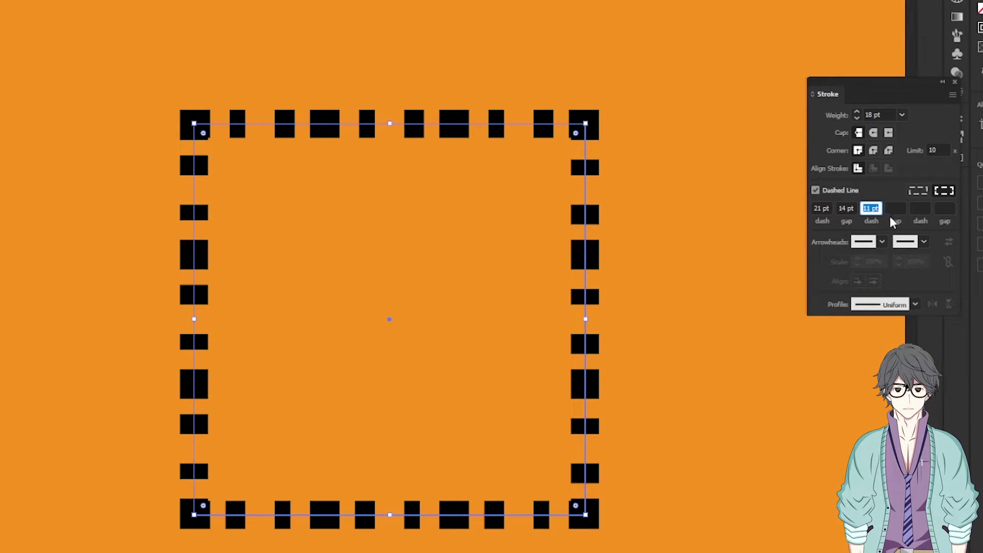
# Clear the second dash length and try a second gap of 12 pt
pyautogui.press('BackSpace')
pyautogui.click(897, 204)
pyautogui.press('Up')
pyautogui.press('Up')
pyautogui.press('Up')
pyautogui.press('Up')
pyautogui.press('Up')
pyautogui.press('Up')
pyautogui.press('Up')
pyautogui.press('Up')
pyautogui.press('Up')
pyautogui.press('Up')
pyautogui.press('Up')
pyautogui.press('Up')
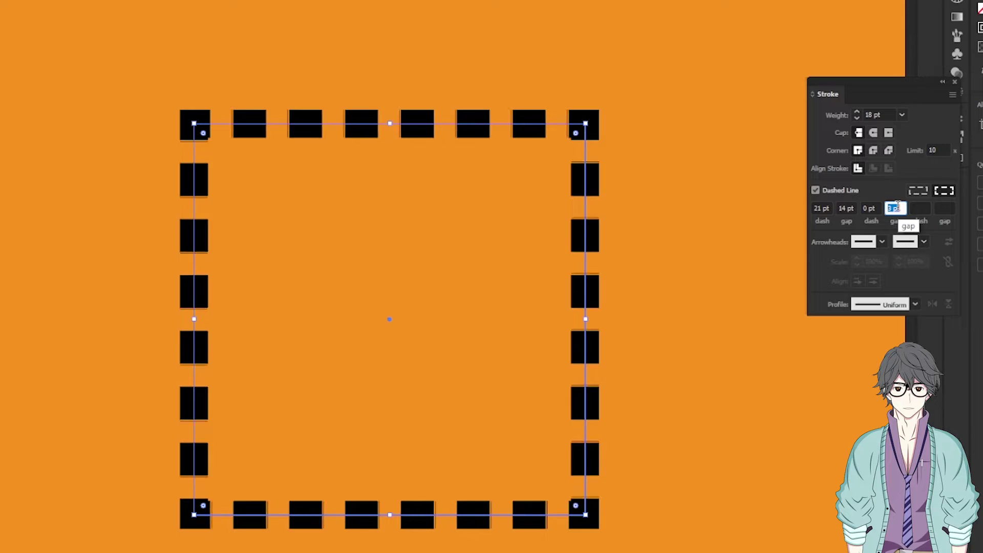
# Clear the second gap and set the second dash length to 7 pt
pyautogui.press('BackSpace')
pyautogui.click(869, 207)
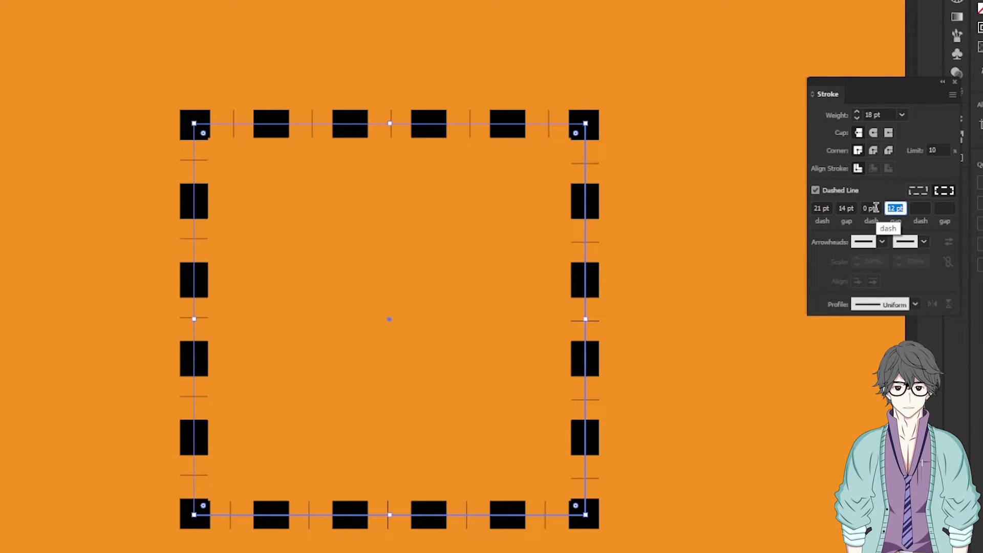
pyautogui.press('Up')
pyautogui.press('Up')
pyautogui.press('Up')
pyautogui.press('Up')
pyautogui.press('Up')
pyautogui.press('Up')
pyautogui.press('Up')
# Set the second gap of the square's dashed stroke to 18 pt
pyautogui.click(894, 207)
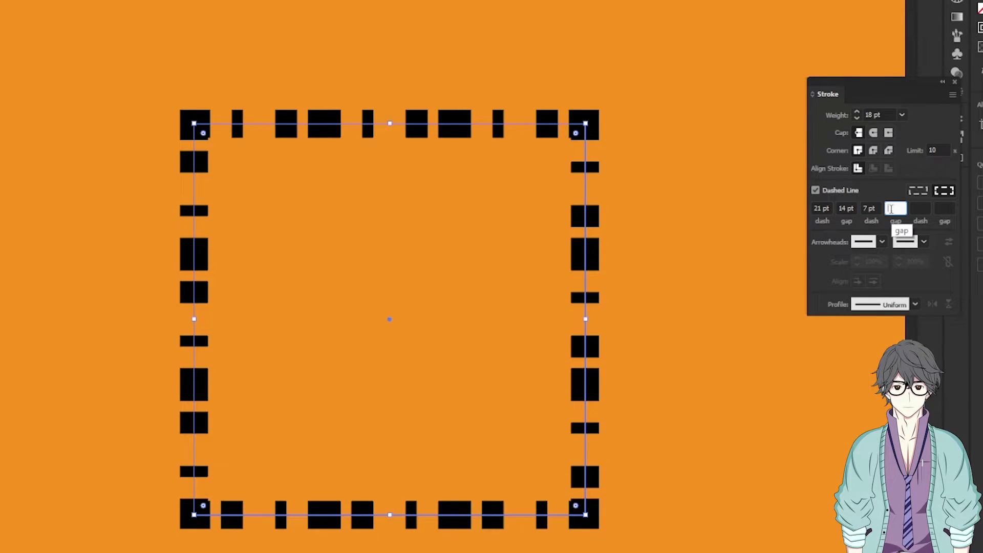
pyautogui.press('Up')
pyautogui.press('Up')
pyautogui.press('Up')
pyautogui.press('Up')
pyautogui.press('Up')
pyautogui.press('Up')
pyautogui.press('Up')
pyautogui.press('Up')
pyautogui.press('Up')
pyautogui.press('Up')
pyautogui.press('Up')
pyautogui.press('Up')
pyautogui.press('Up')
pyautogui.press('Up')
pyautogui.press('Up')
pyautogui.press('Up')
pyautogui.press('Up')
pyautogui.press('Up')
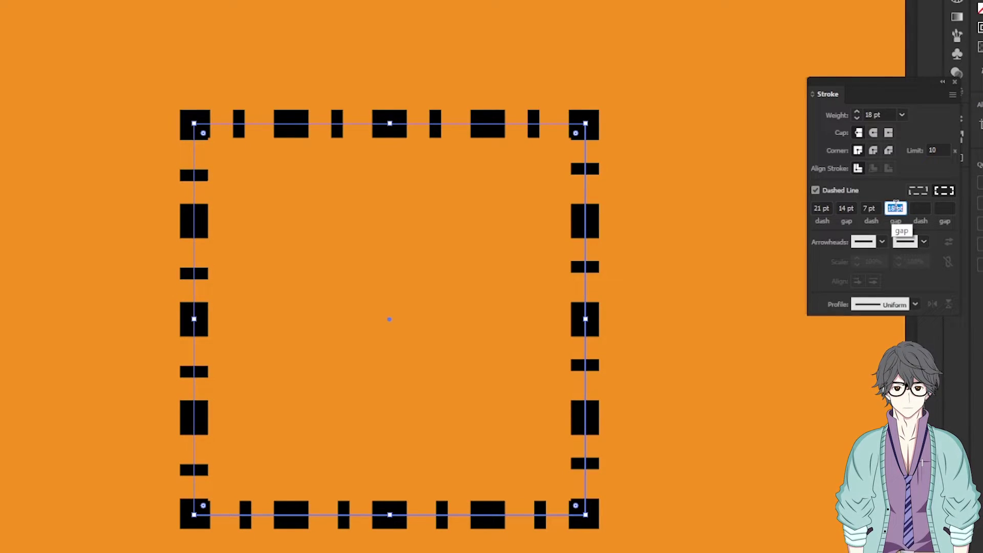
# Set the second gap of the square's dashed stroke to 7 pt
pyautogui.press('Down')
pyautogui.press('Down')
pyautogui.press('Down')
pyautogui.press('Down')
pyautogui.press('Down')
pyautogui.write('7')
# Try a third dash length on the square's stroke and clear it
pyautogui.click(924, 208)
pyautogui.press('Up')
pyautogui.press('Up')
pyautogui.press('Up')
pyautogui.press('Up')
pyautogui.press('Up')
pyautogui.press('Up')
pyautogui.press('Up')
pyautogui.press('Up')
pyautogui.press('BackSpace')
# Set the second gap of the square's dashed stroke to 4 pt
pyautogui.click(894, 208)
pyautogui.press('Up')
pyautogui.press('Up')
pyautogui.press('Up')
pyautogui.press('Down')
pyautogui.press('Down')
pyautogui.press('Down')
pyautogui.press('Down')
pyautogui.press('Down')
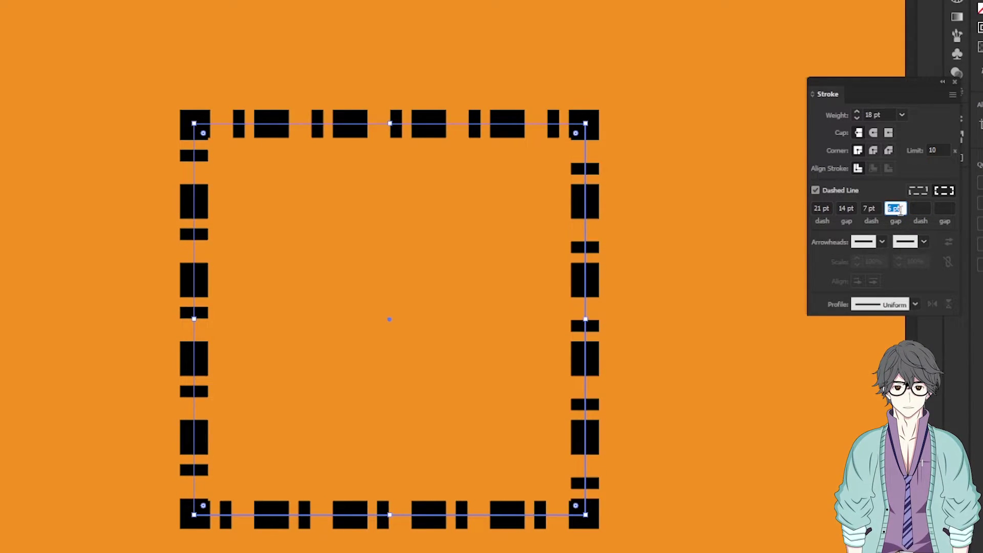
pyautogui.press('Down')
# Try and clear a third dash length on the square's stroke, and try a third gap of 1 pt instead
pyautogui.click(919, 208)
pyautogui.press('Up')
pyautogui.press('Up')
pyautogui.press('Up')
pyautogui.press('Down')
pyautogui.press('Down')
pyautogui.press('Down')
pyautogui.press('BackSpace')
pyautogui.click(946, 208)
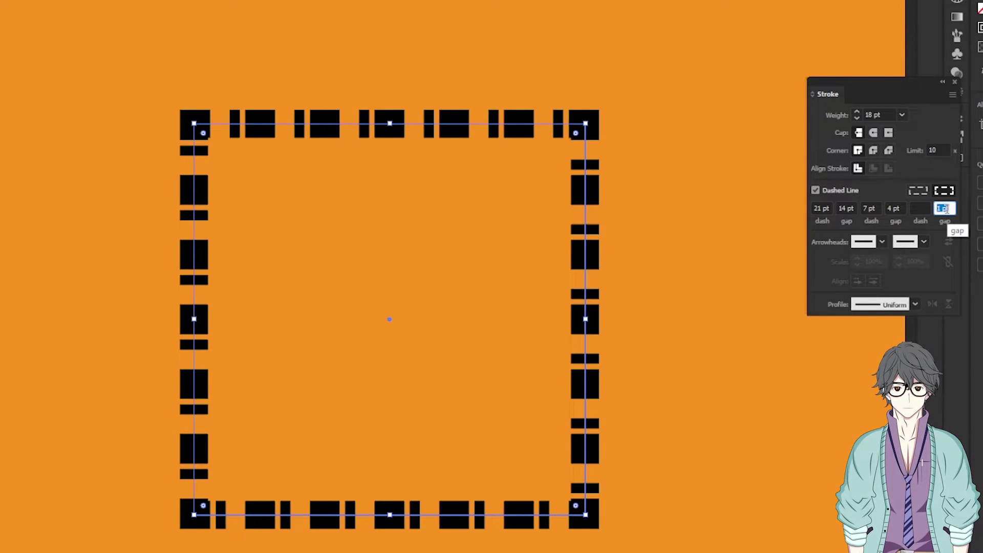
# Set the third dash length of the square's stroke to 10 pt, leaving the third gap empty
pyautogui.click(926, 207)
pyautogui.press('Up')
pyautogui.press('Up')
pyautogui.press('Up')
pyautogui.press('Up')
pyautogui.press('Up')
pyautogui.press('Up')
pyautogui.press('Up')
pyautogui.press('Up')
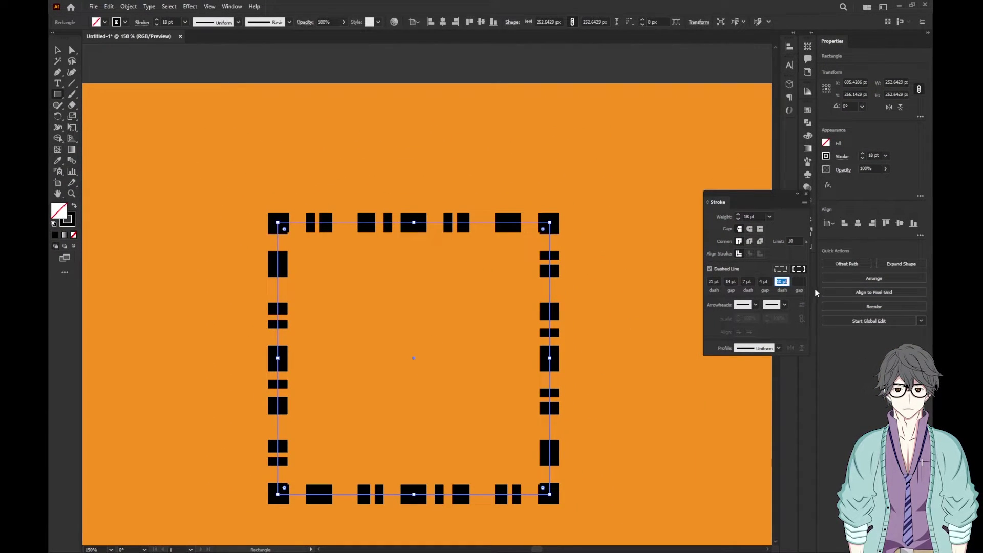
# Try a third gap of 14 pt on the square's dashed stroke and clear it
pyautogui.click(803, 280)
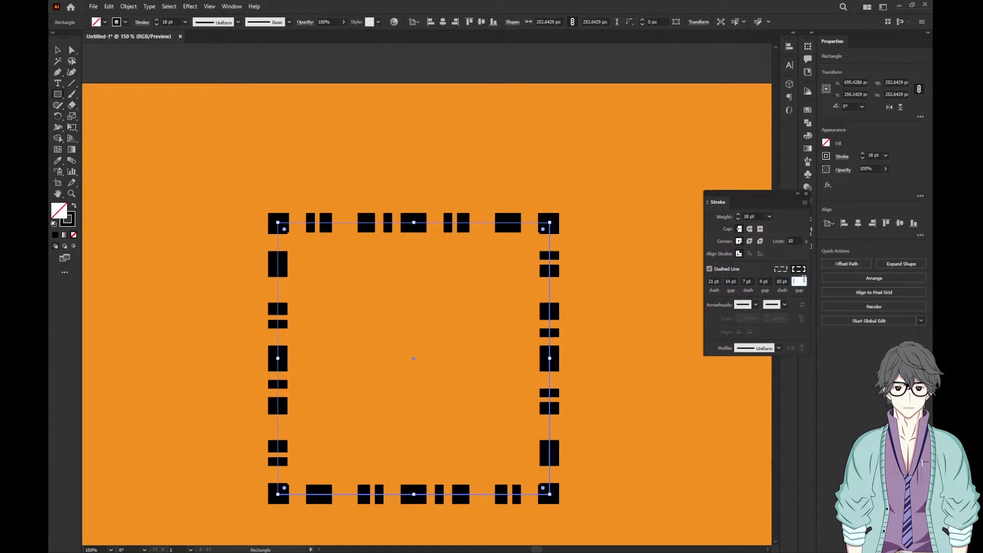
pyautogui.press('Up')
pyautogui.press('Up')
pyautogui.press('Up')
pyautogui.press('Up')
pyautogui.press('Up')
pyautogui.press('Up')
pyautogui.press('Up')
pyautogui.press('Up')
pyautogui.press('Up')
pyautogui.press('Up')
pyautogui.press('Up')
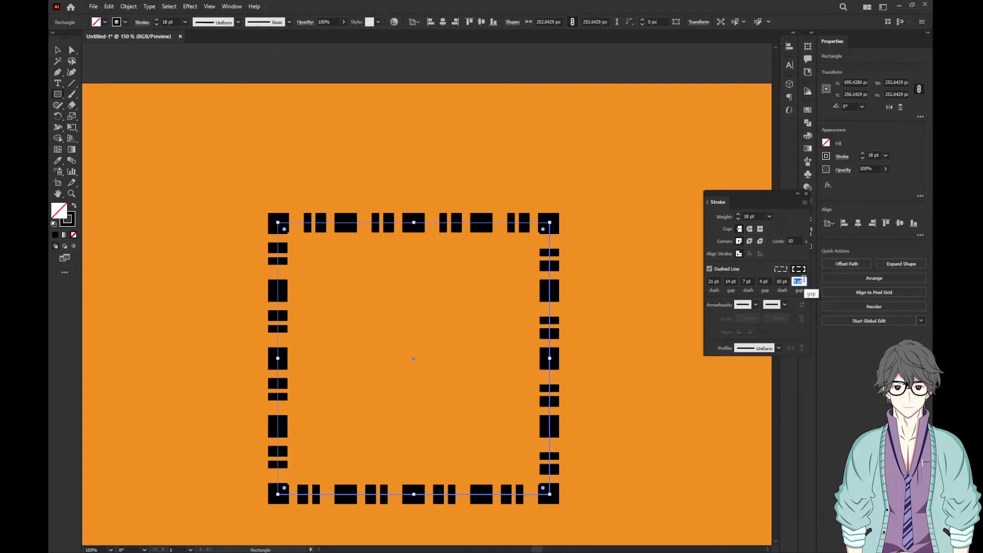
pyautogui.press('Up')
pyautogui.press('Up')
pyautogui.press('Up')
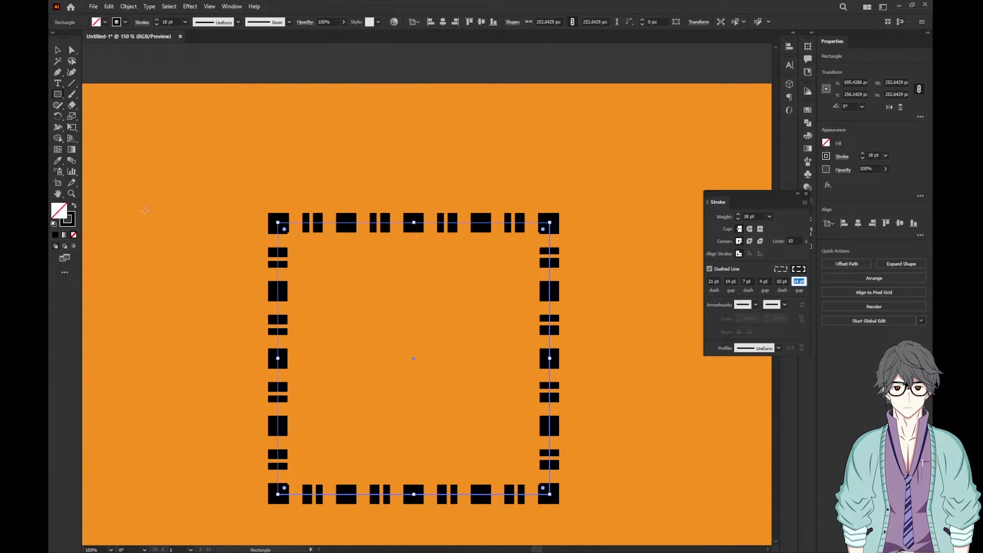
pyautogui.press('BackSpace')
# Deselect the square to inspect its dash pattern without the outline, and select the square again
pyautogui.press('v')
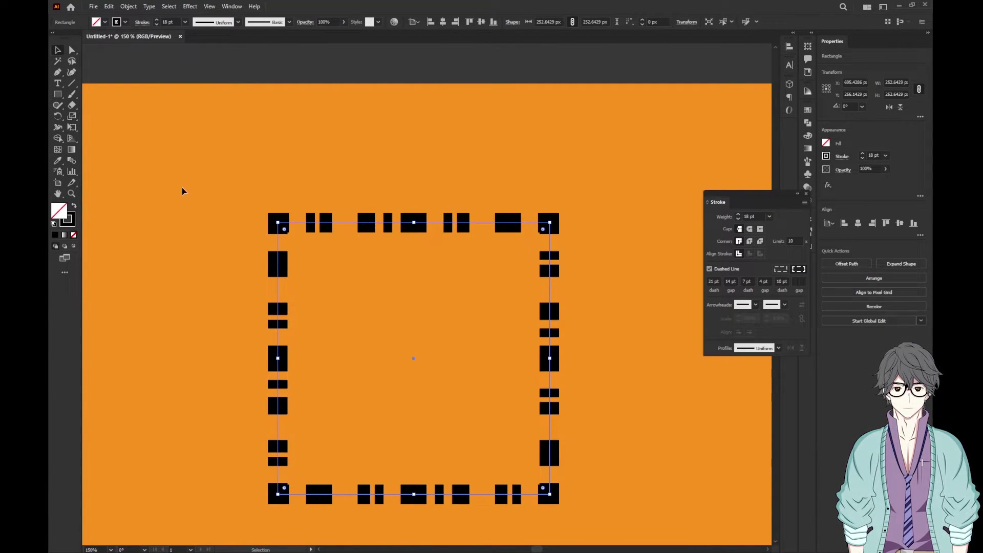
pyautogui.click(216, 232)
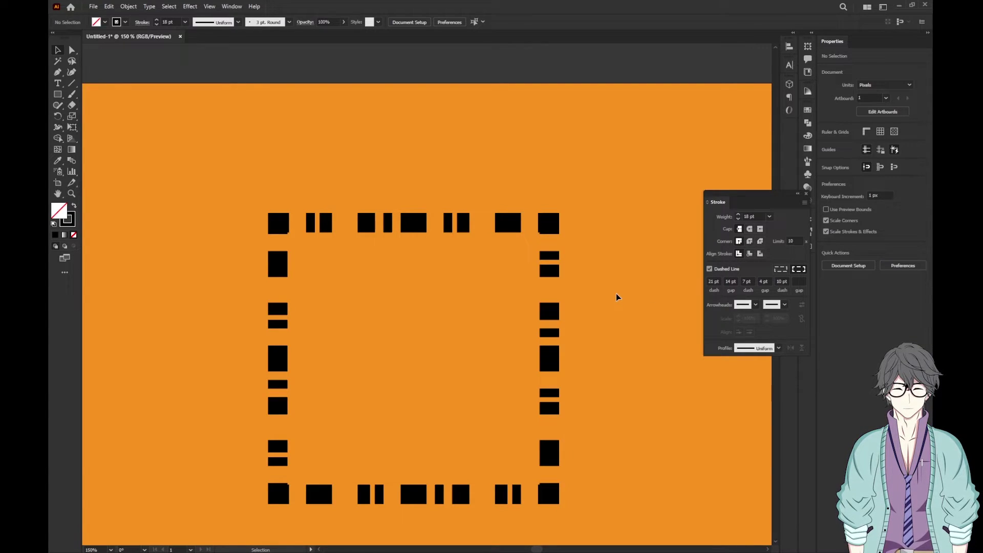
pyautogui.click(536, 347)
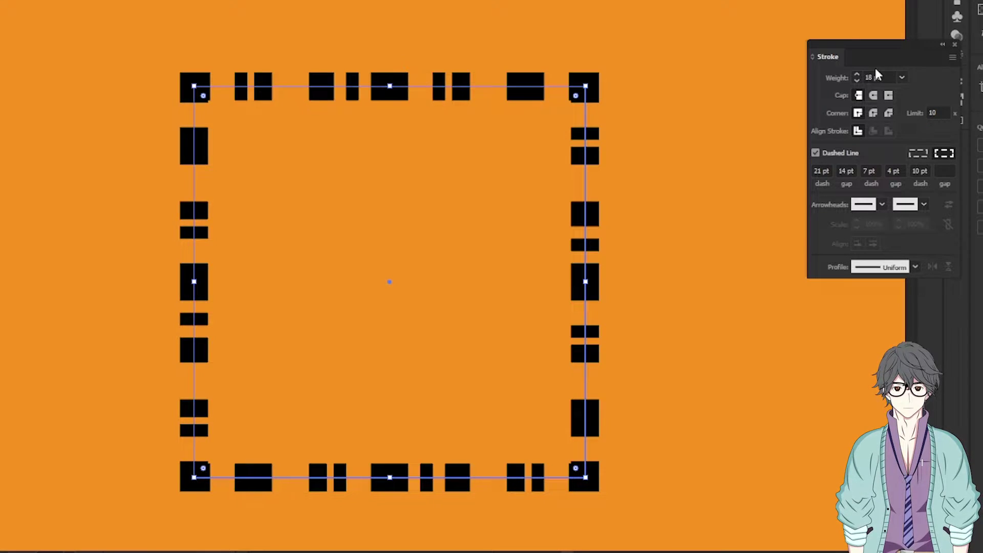
# Set the first gap, second dash, second gap and third dash of the square's stroke to 0 pt
pyautogui.click(849, 169)
pyautogui.doubleClick(852, 165)
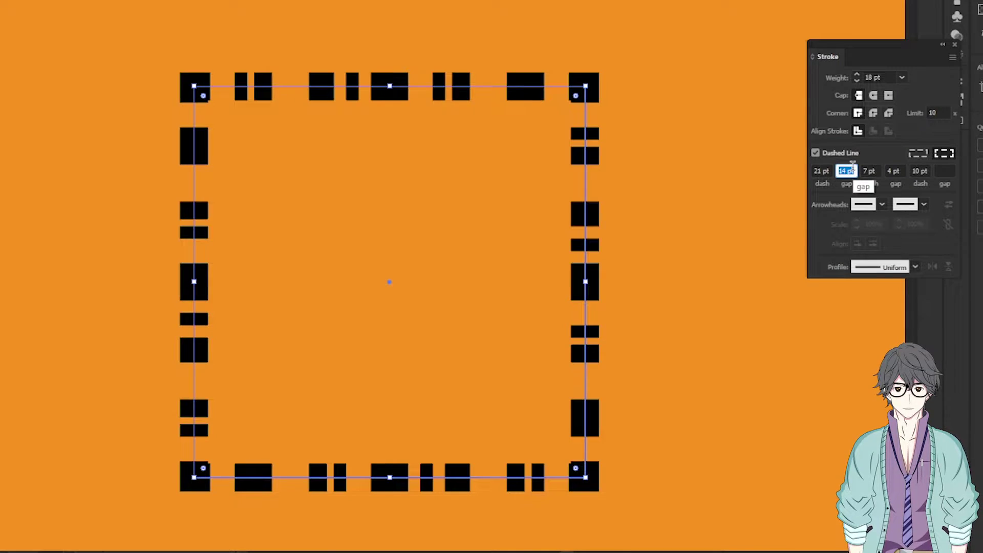
pyautogui.write('0')
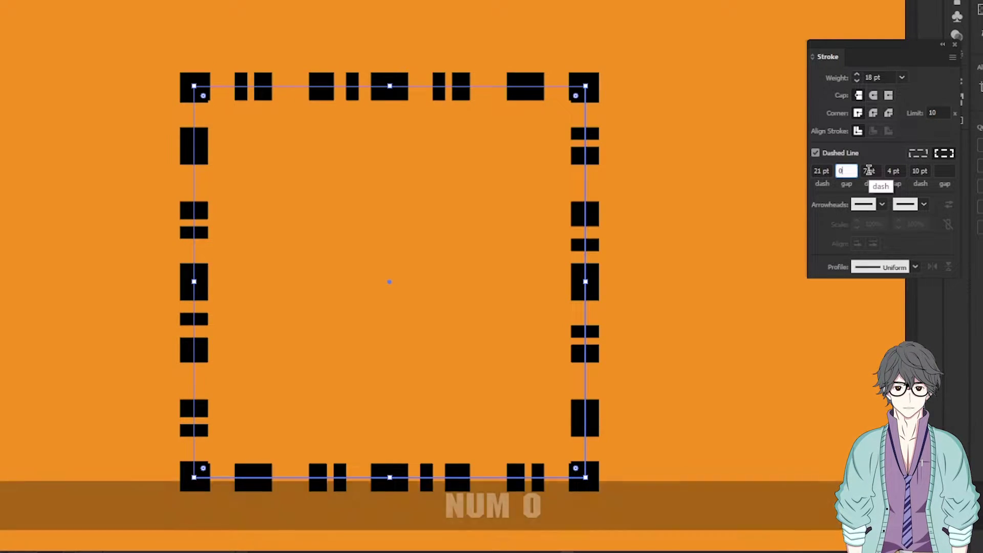
pyautogui.press('Tab')
pyautogui.write('0')
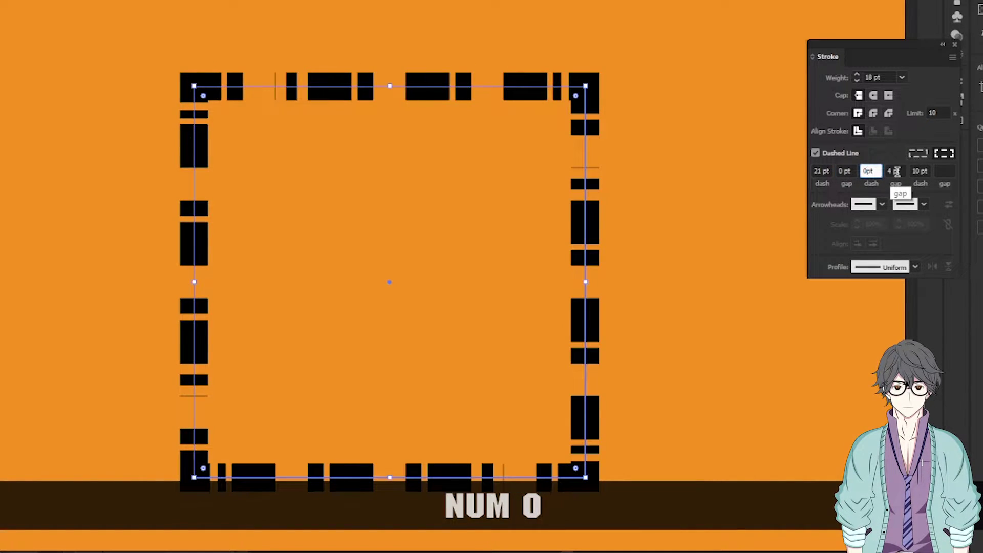
pyautogui.press('Tab')
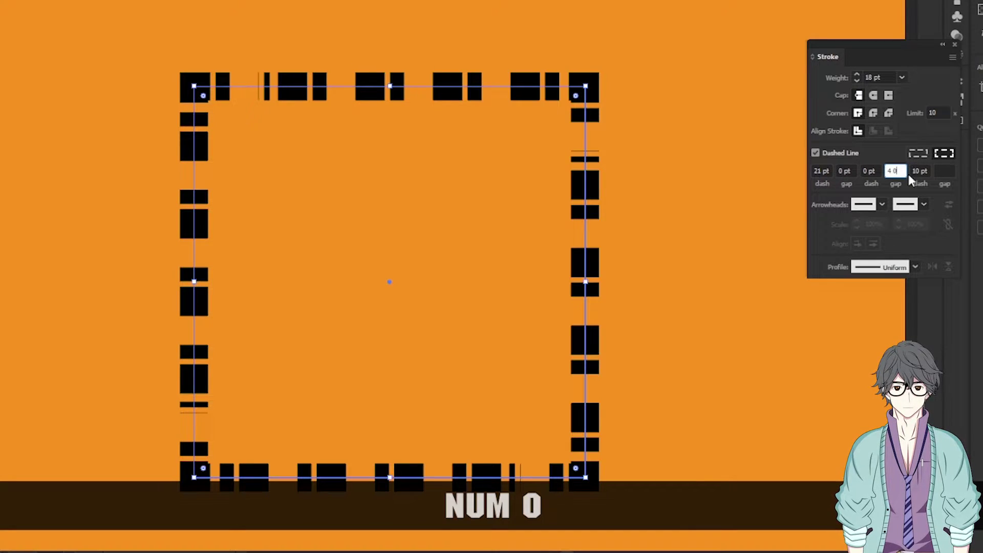
pyautogui.write('0')
pyautogui.press('Tab')
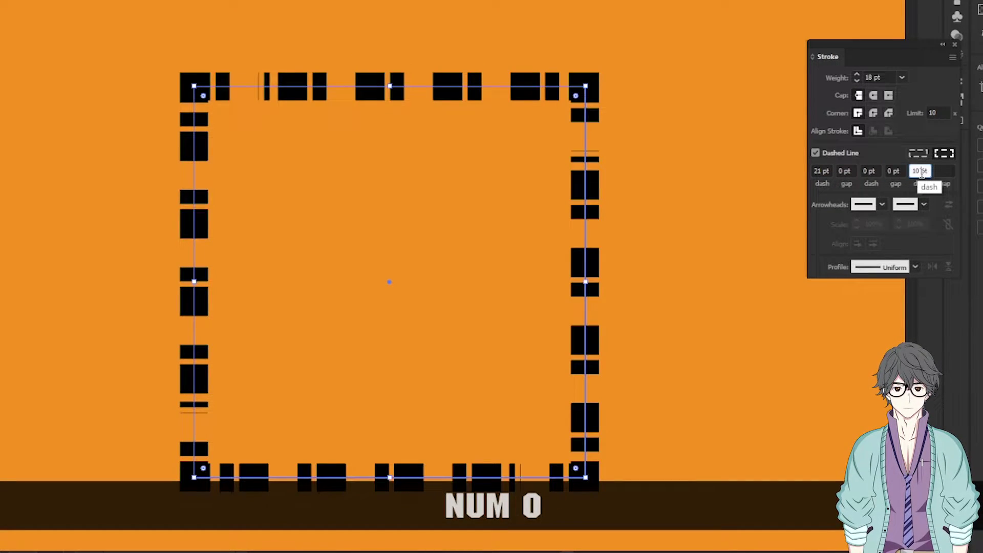
pyautogui.write('0')
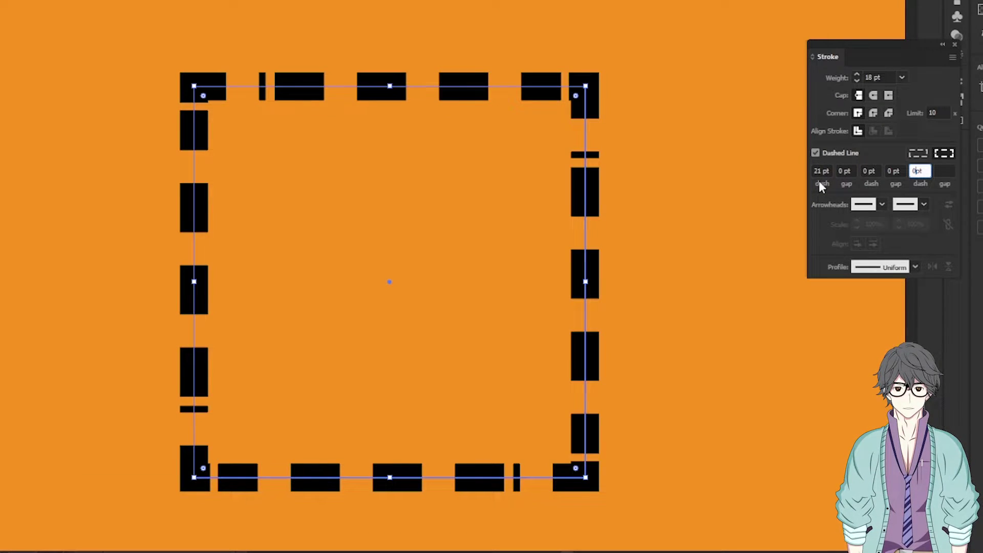
# Set the first dash length of the square's stroke to 18 pt
pyautogui.click(819, 171)
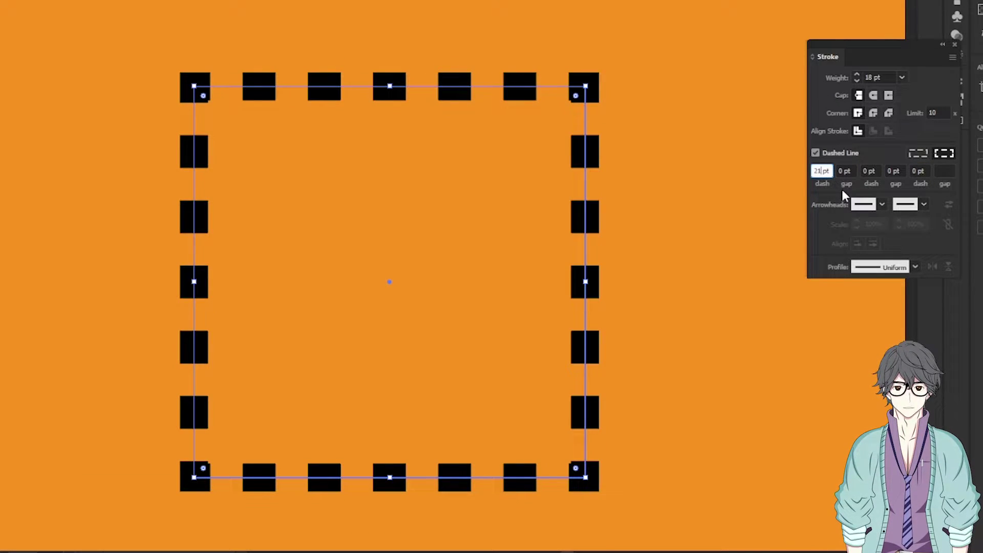
pyautogui.press('BackSpace')
pyautogui.press('BackSpace')
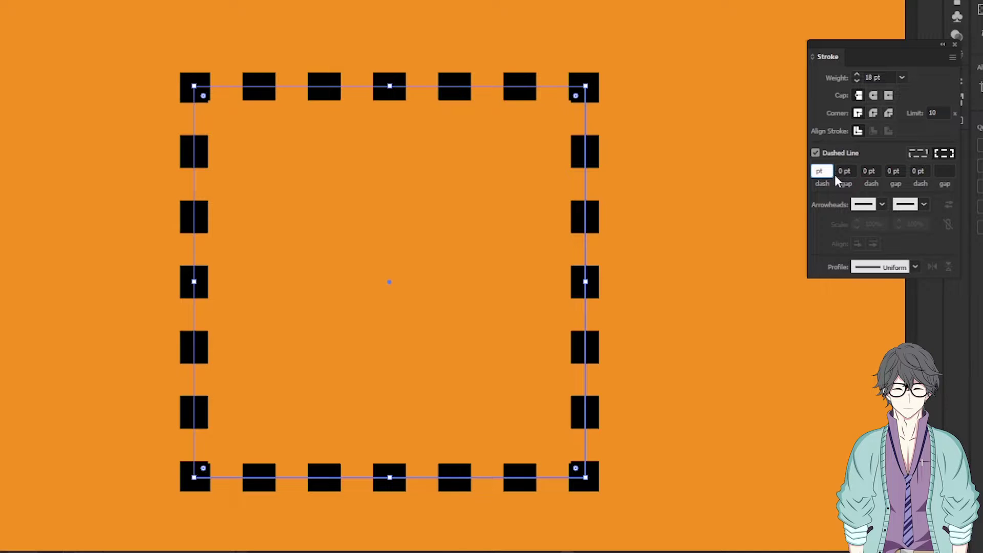
pyautogui.write('18')
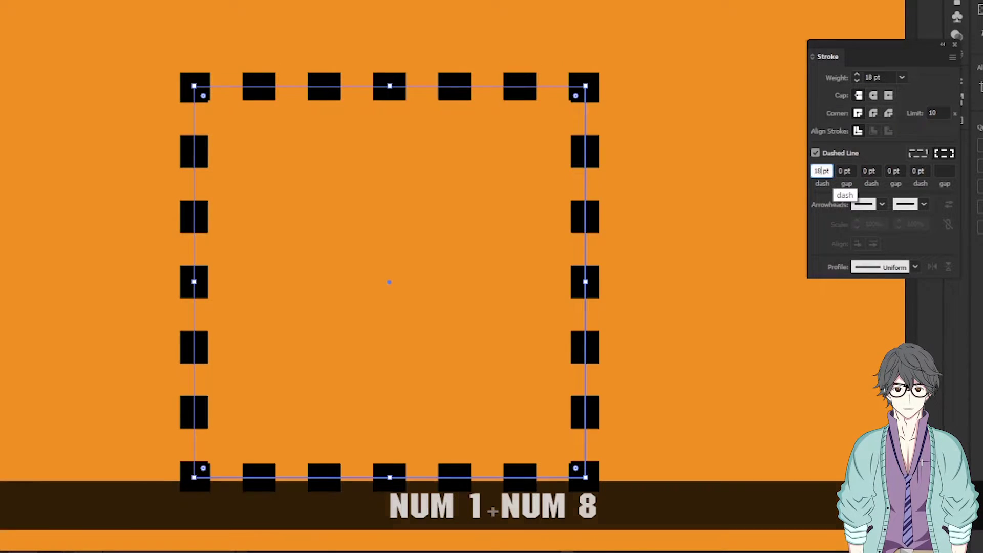
pyautogui.press('Return')
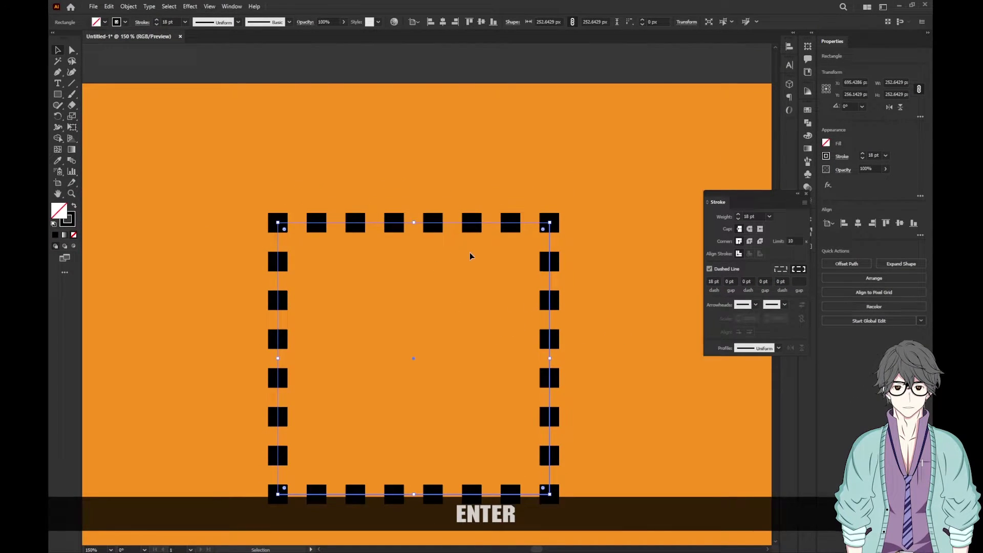
pyautogui.scroll(-2, 470, 255)
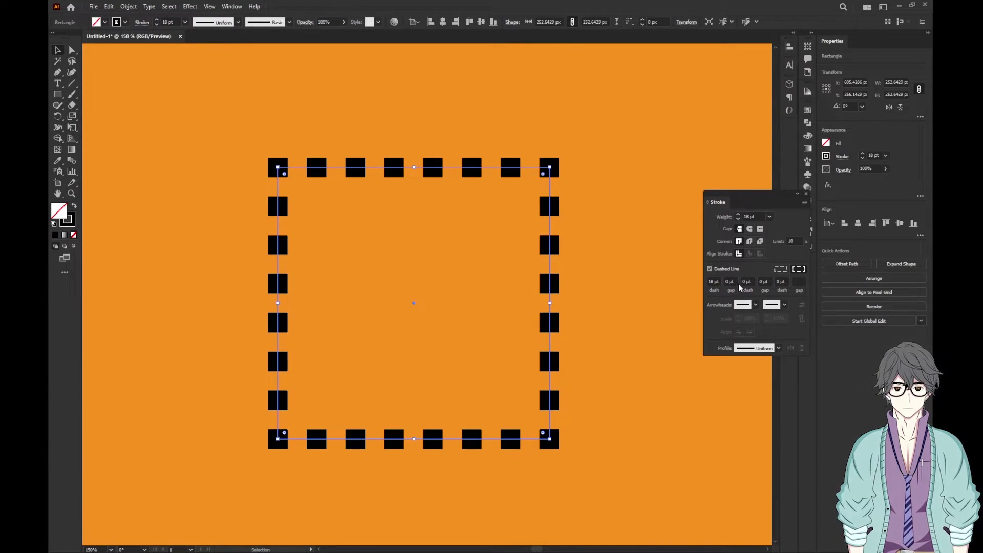
pyautogui.scroll(-2, 460, 308)
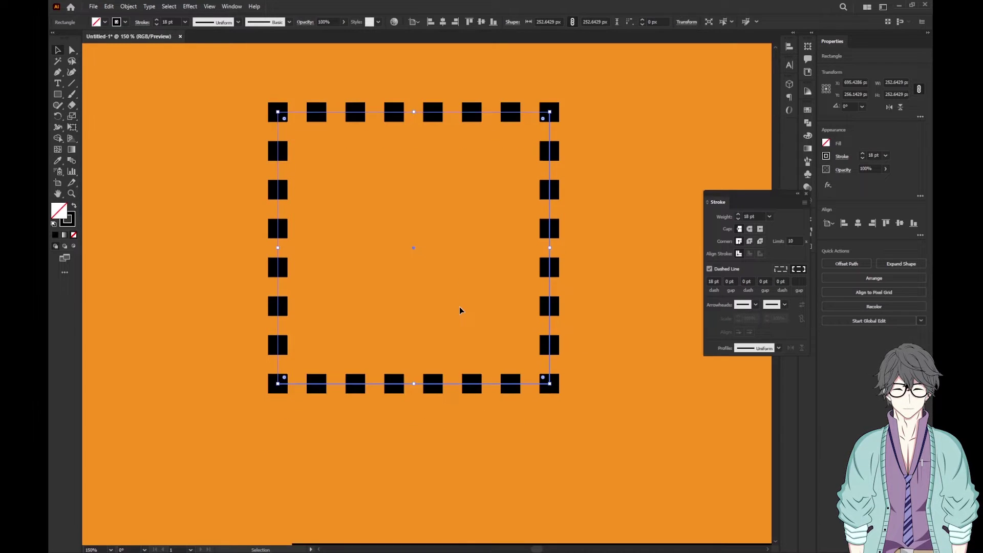
pyautogui.scroll(3, 459, 307)
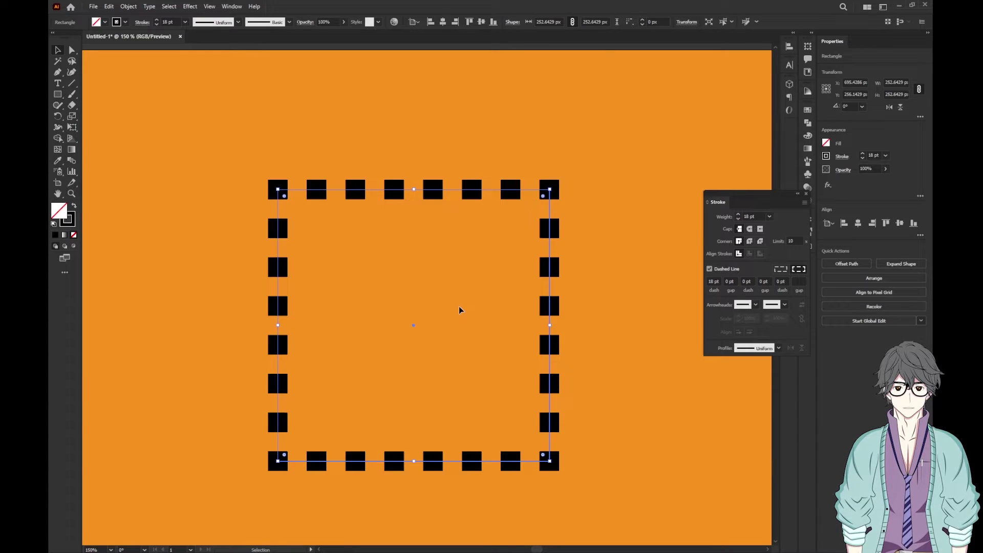
pyautogui.scroll(-5, 459, 310)
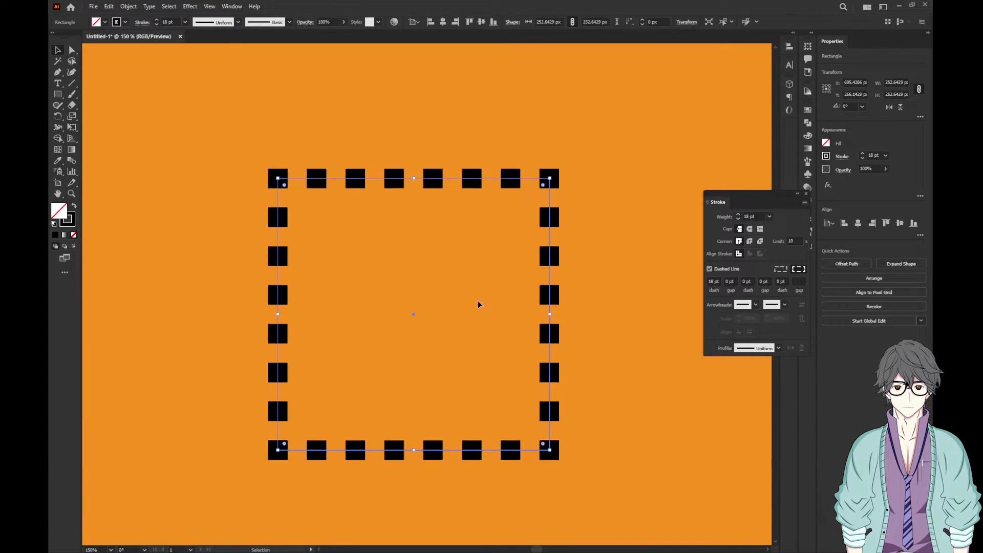
# Select the horizontal line below the square and apply the Arrow 1 arrowhead to its left end
pyautogui.press('space')
pyautogui.moveTo(533, 424); pyautogui.dragTo(336, 307)
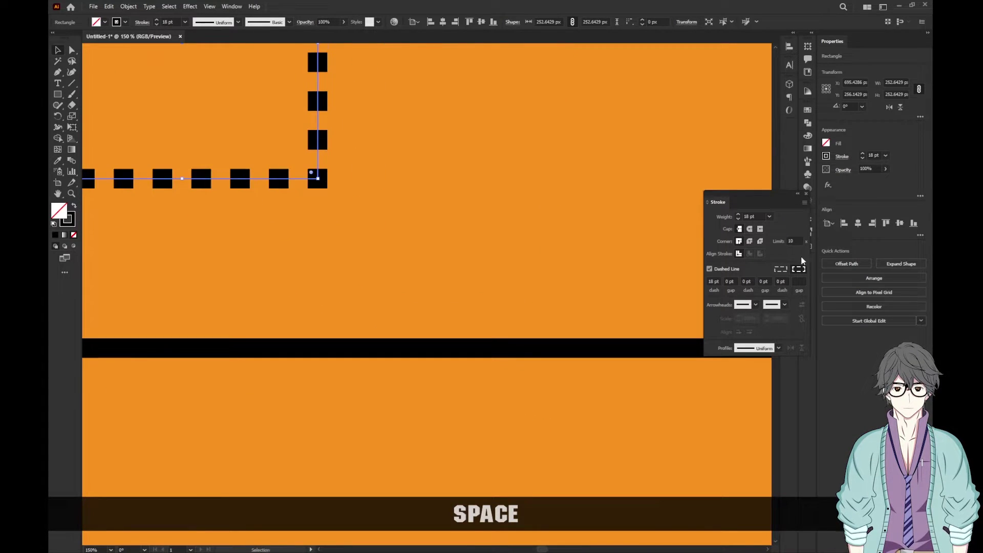
pyautogui.keyDown('alt'); pyautogui.scroll(-1, 481, 376); pyautogui.keyUp('alt')
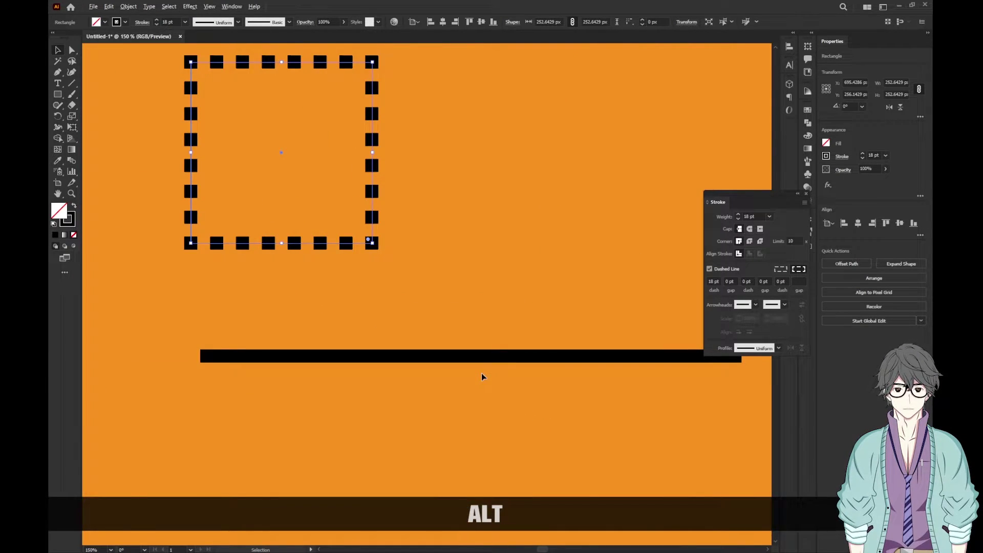
pyautogui.keyDown('alt'); pyautogui.scroll(-3, 432, 318); pyautogui.keyUp('alt')
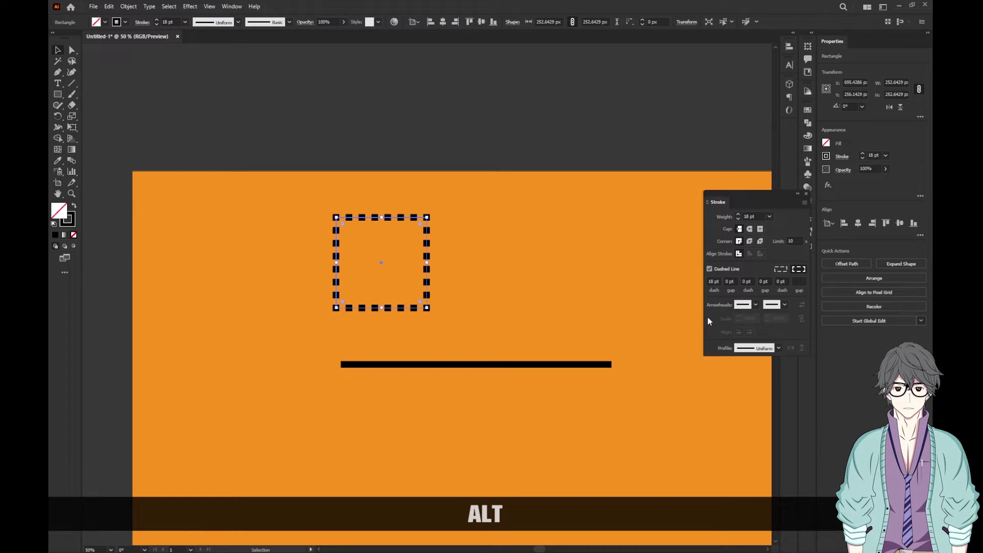
pyautogui.keyDown('alt'); pyautogui.scroll(3, 443, 364); pyautogui.keyUp('alt')
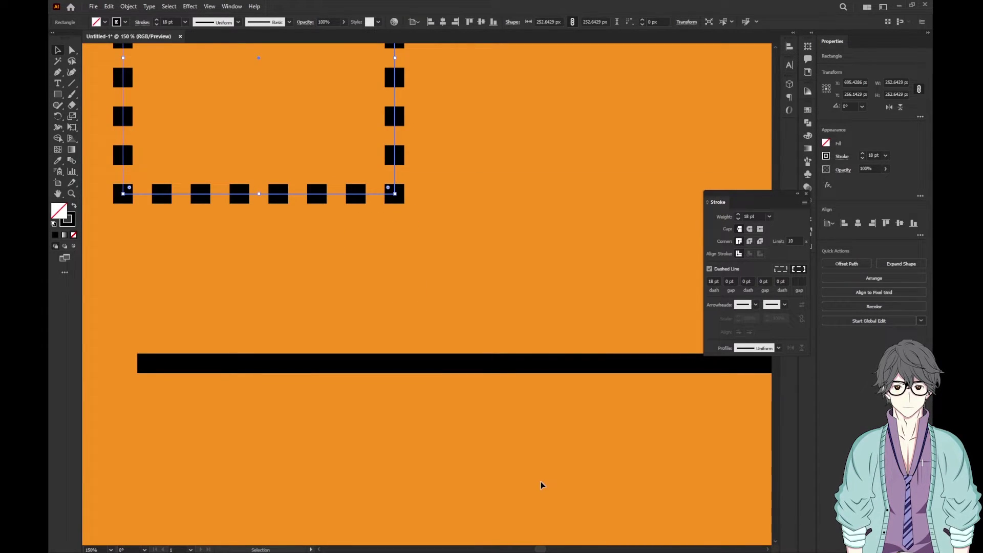
pyautogui.keyDown('alt'); pyautogui.scroll(-2, 481, 393); pyautogui.keyUp('alt')
pyautogui.keyDown('alt'); pyautogui.scroll(3, 481, 393); pyautogui.keyUp('alt')
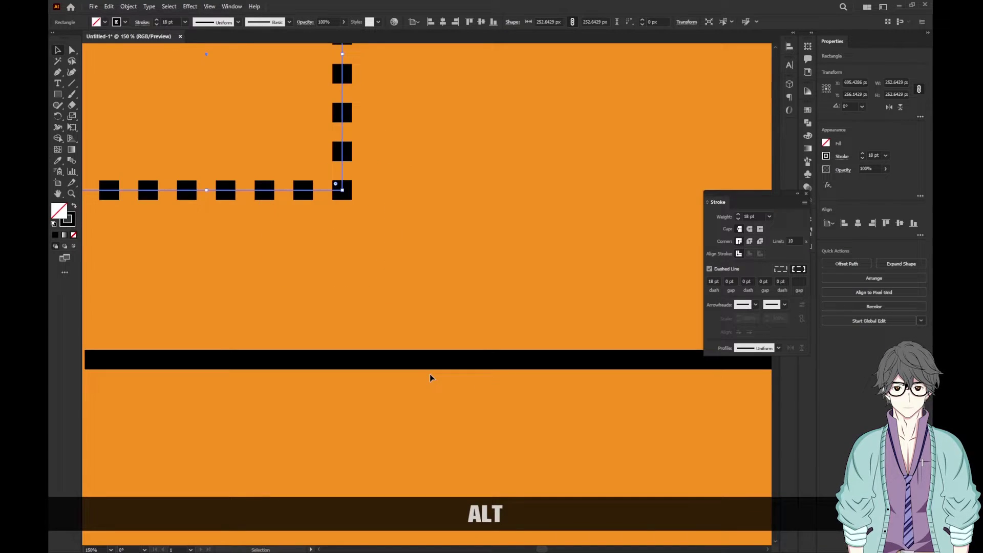
pyautogui.keyDown('alt'); pyautogui.scroll(-1, 430, 377); pyautogui.keyUp('alt')
pyautogui.keyDown('alt'); pyautogui.scroll(-2, 591, 374); pyautogui.keyUp('alt')
pyautogui.moveTo(474, 436); pyautogui.dragTo(432, 436)
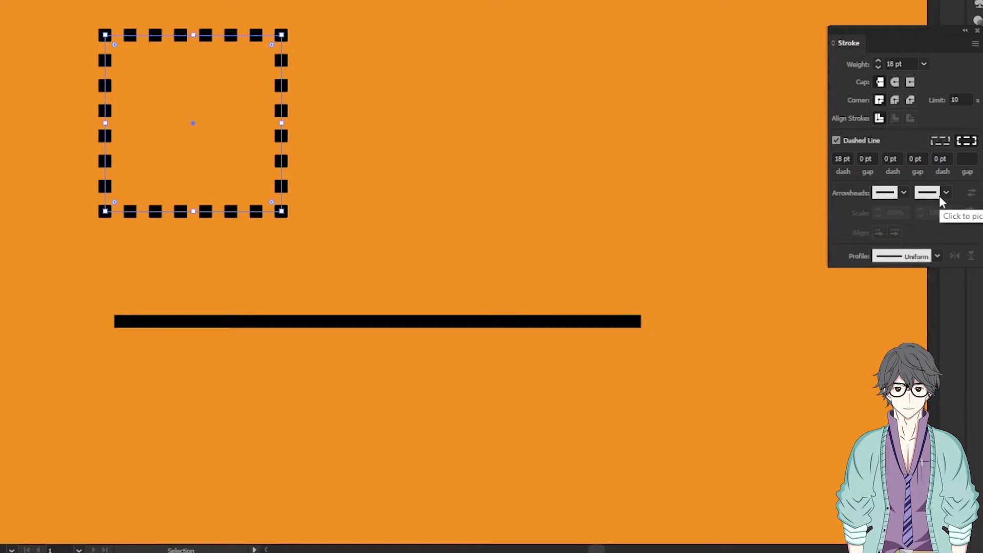
pyautogui.moveTo(553, 252); pyautogui.dragTo(554, 387)
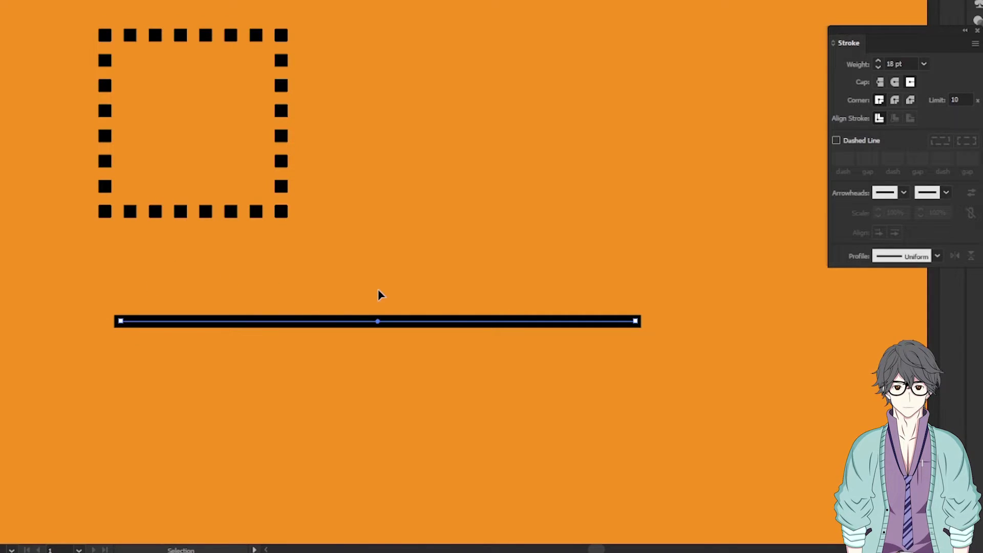
pyautogui.click(885, 193)
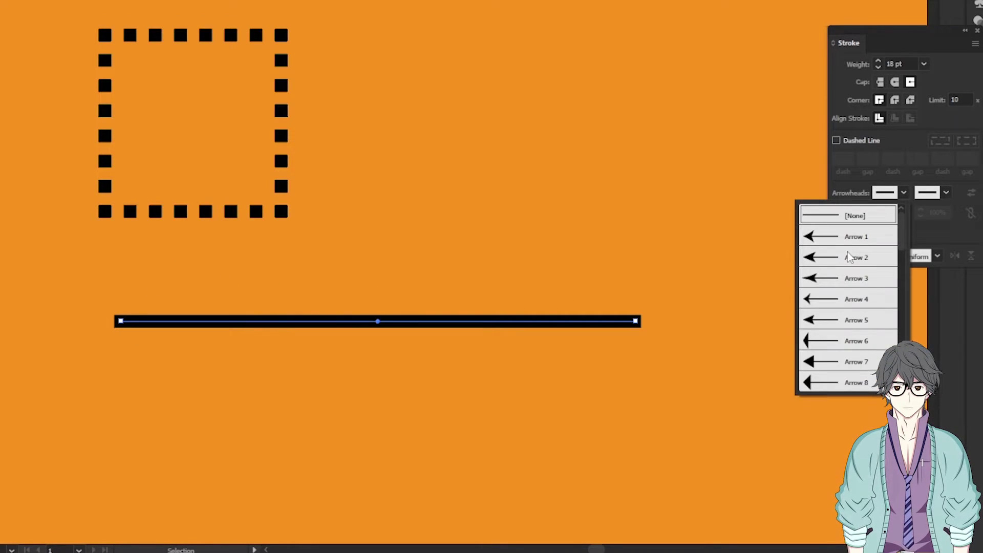
pyautogui.click(804, 237)
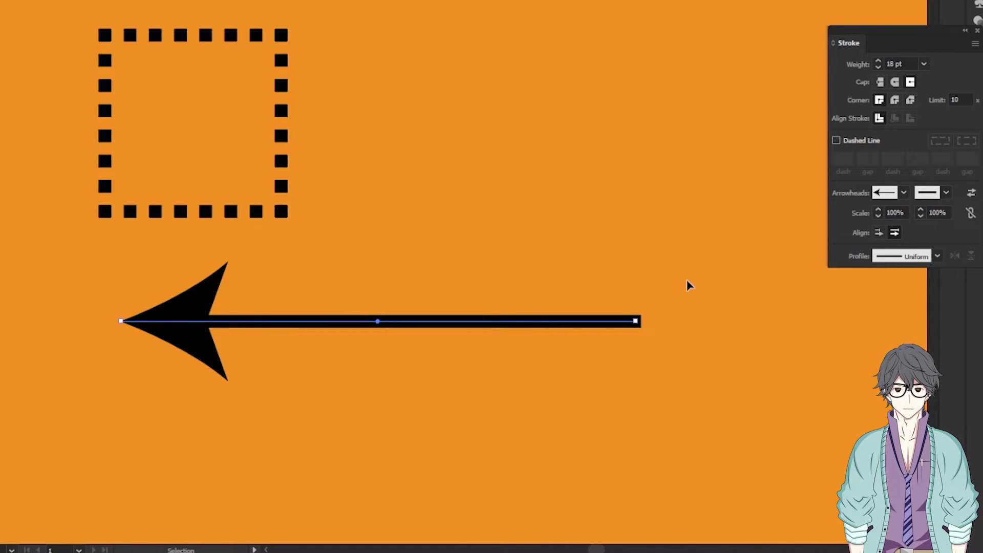
# Apply the Arrow 18 arrowhead to the right end of the horizontal line
pyautogui.click(928, 195)
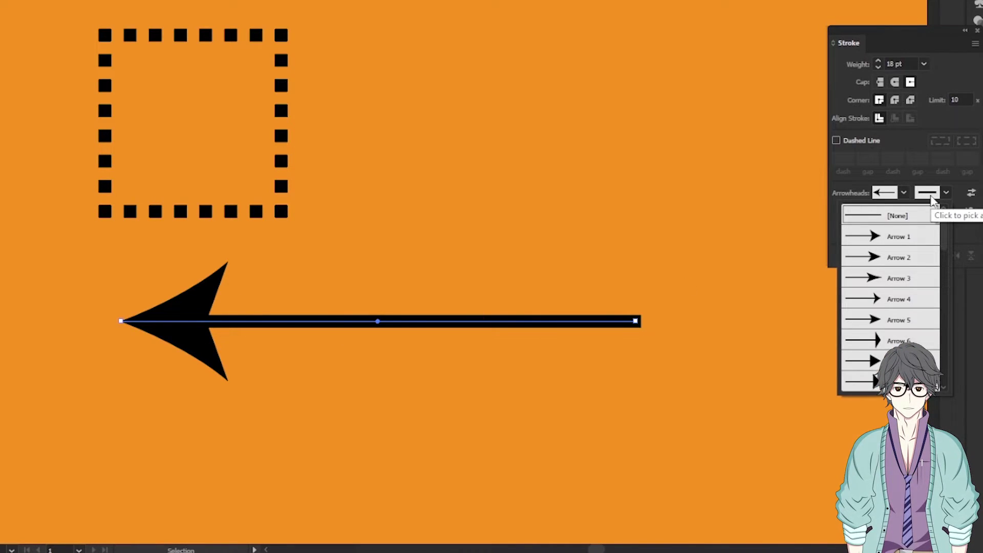
pyautogui.scroll(-5, 890, 323)
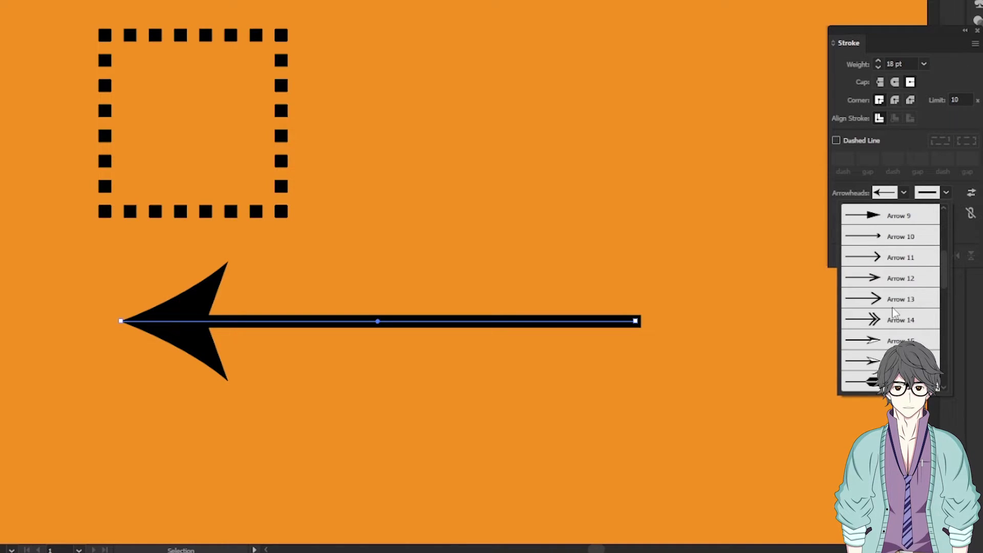
pyautogui.scroll(1, 890, 321)
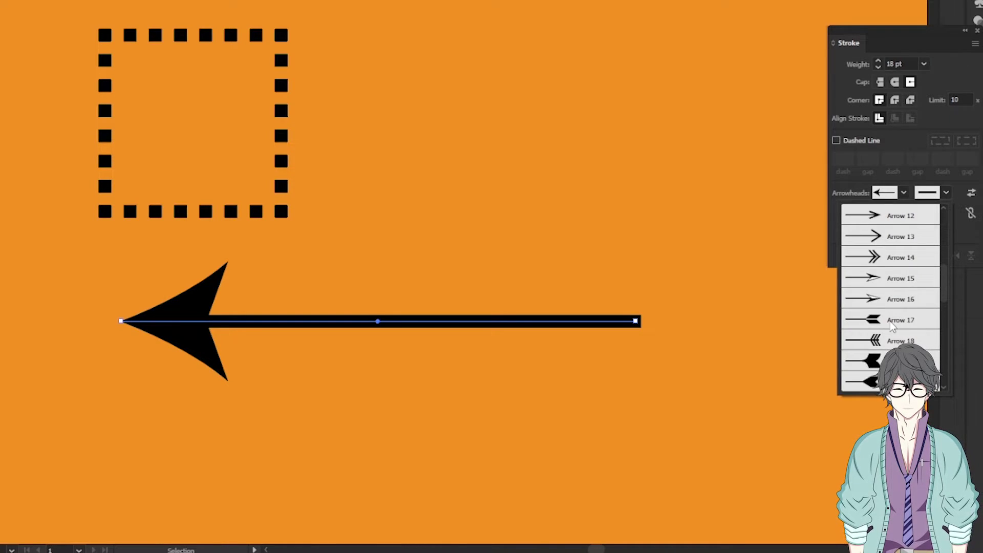
pyautogui.click(868, 341)
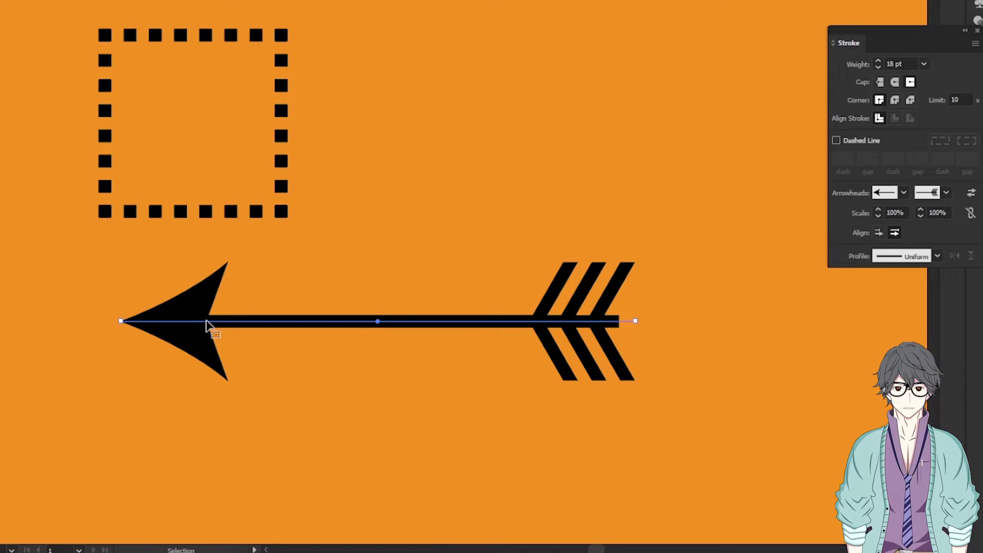
pyautogui.click(899, 193)
pyautogui.scroll(-10, 862, 262)
pyautogui.scroll(6, 861, 262)
pyautogui.click(893, 197)
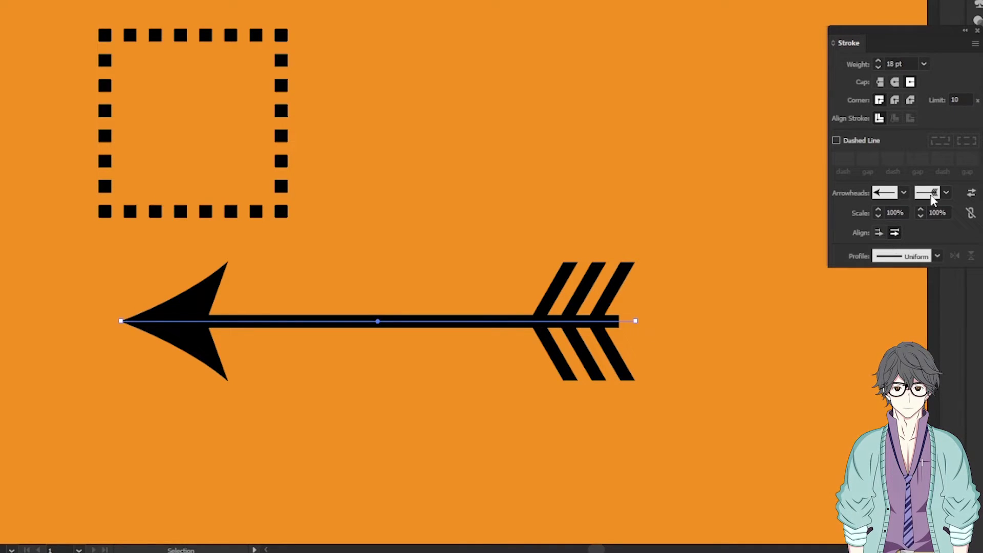
# Reverse the arrow's direction by applying Arrow 1 to the line's right end and Arrow 17 to its left end
pyautogui.click(930, 195)
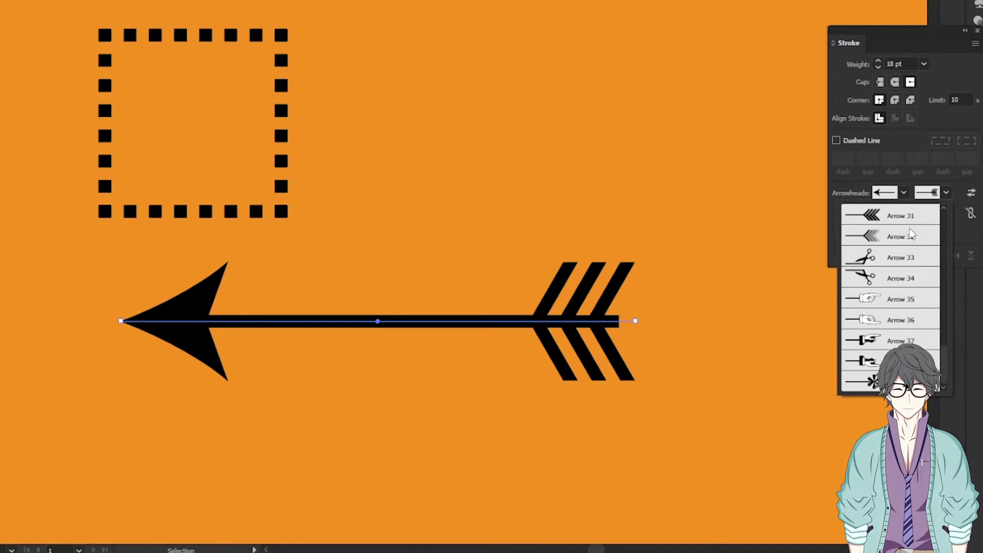
pyautogui.scroll(10, 909, 228)
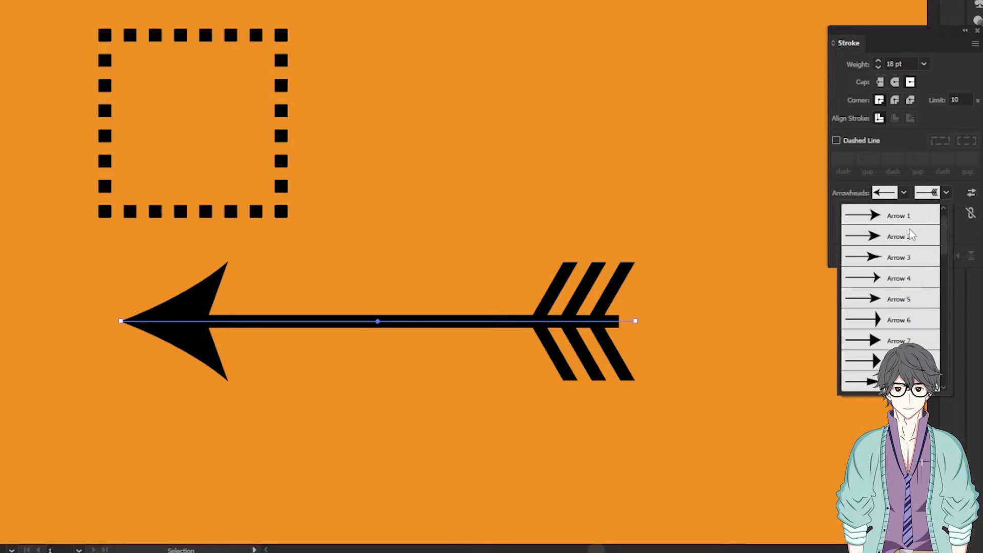
pyautogui.scroll(1, 870, 236)
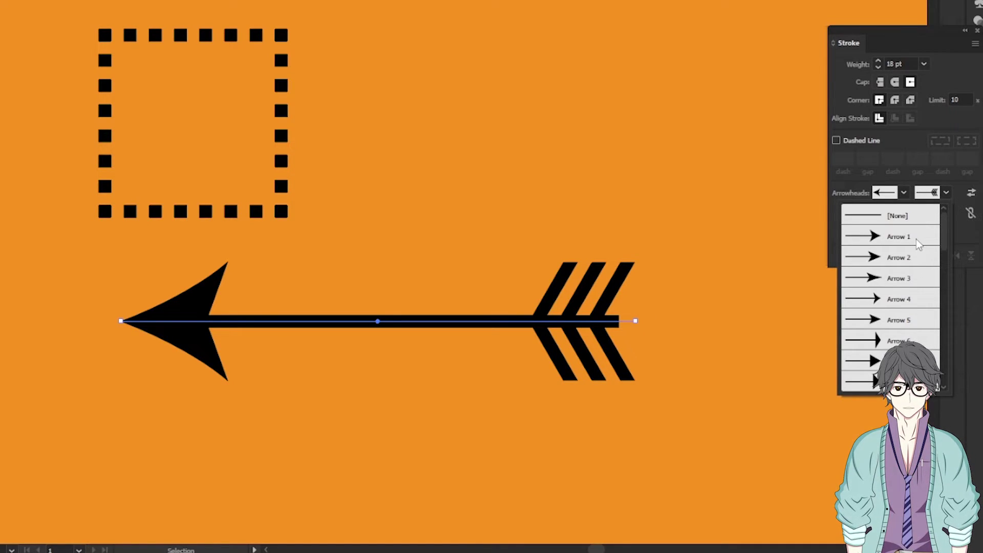
pyautogui.click(865, 239)
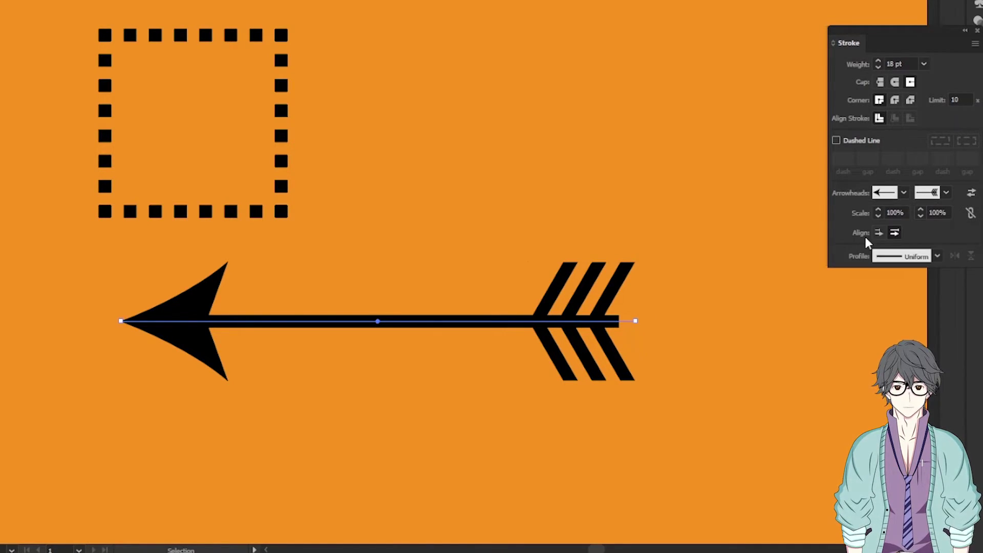
pyautogui.click(903, 193)
pyautogui.scroll(-3, 861, 318)
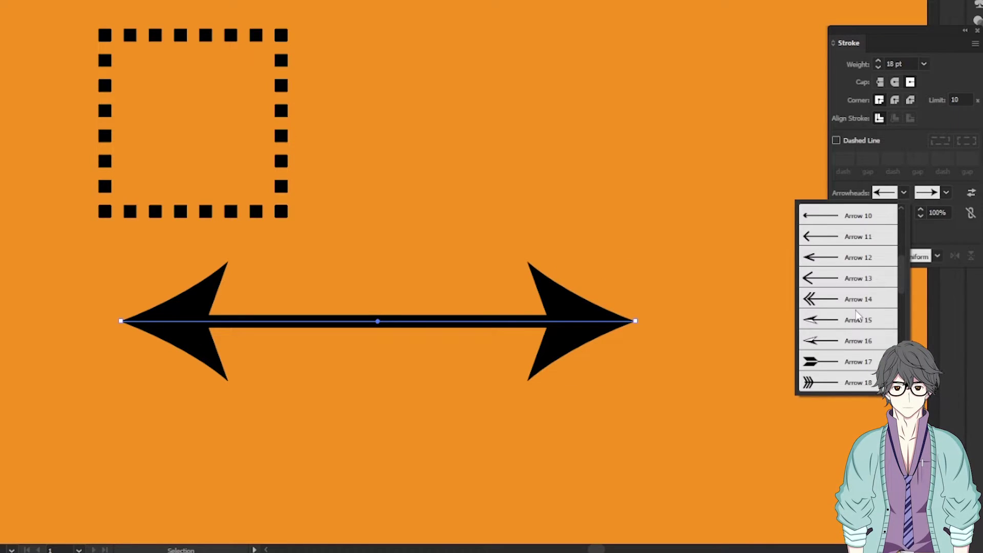
pyautogui.click(850, 363)
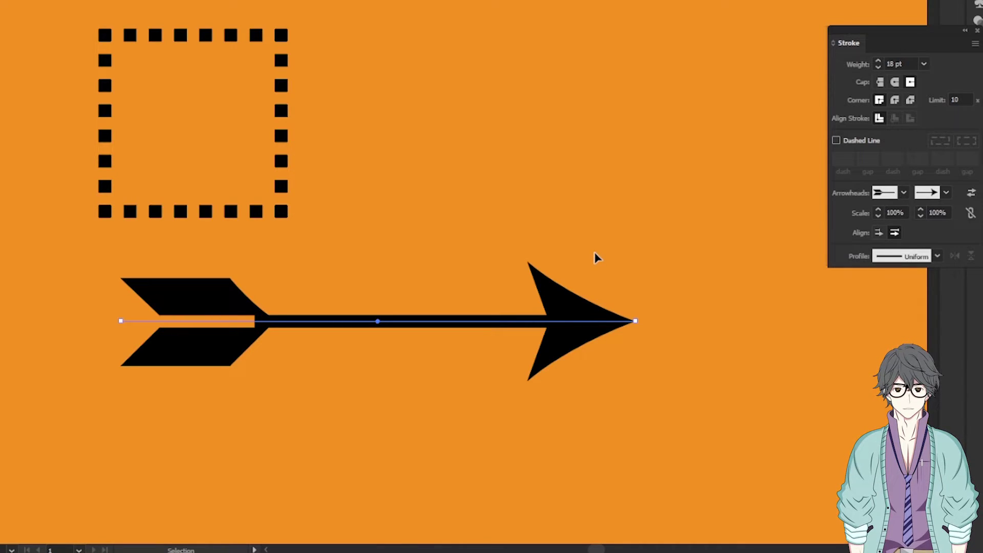
# Undo the last two arrowhead changes on the line
pyautogui.hotkey('ctrl', 'z')
pyautogui.hotkey('ctrl', 'z')
pyautogui.press('v')
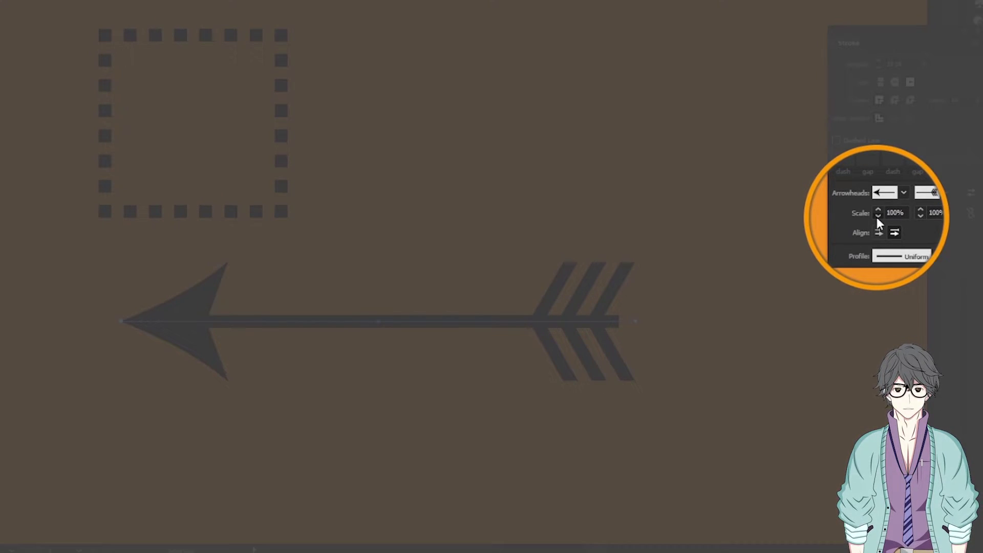
# Scale the line's start arrowhead to 52% and its end arrowhead to 54%
pyautogui.click(878, 216)
pyautogui.click(877, 216)
pyautogui.click(878, 215)
pyautogui.moveTo(877, 216); pyautogui.dragTo(877, 216)
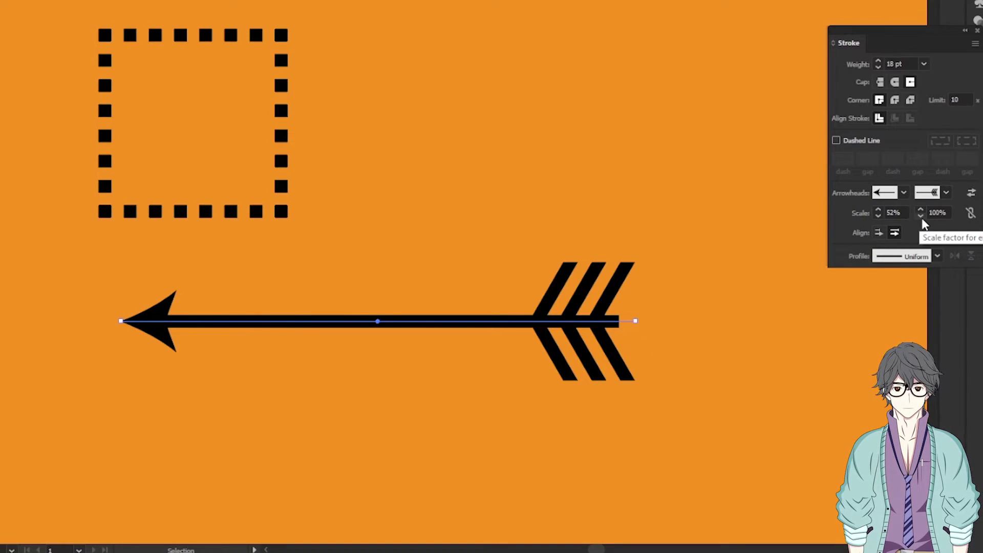
pyautogui.click(920, 216)
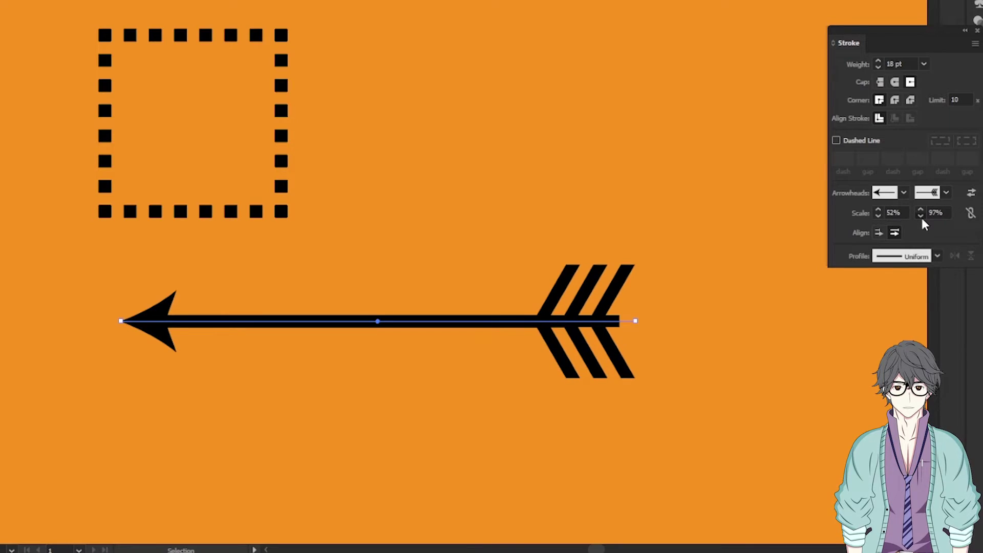
pyautogui.moveTo(921, 216); pyautogui.dragTo(920, 216)
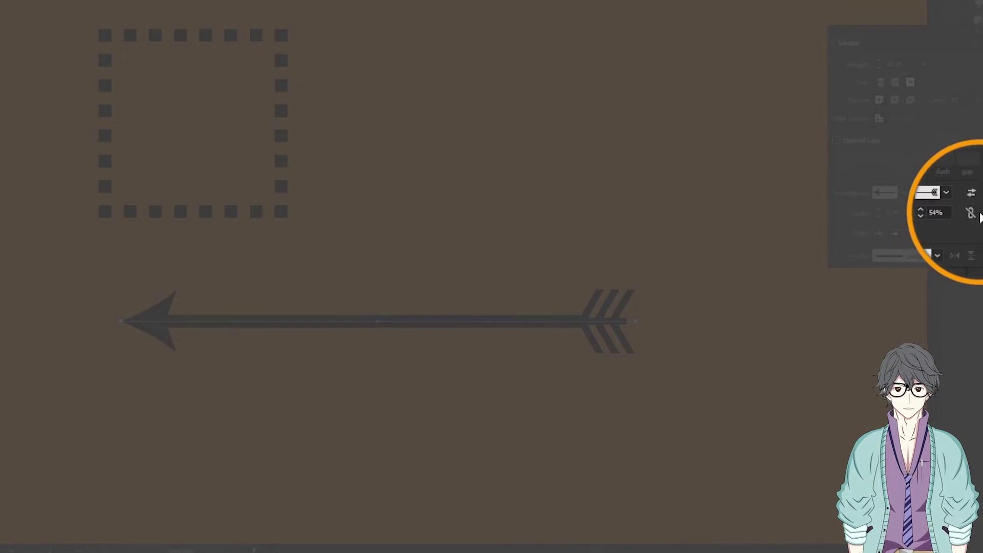
# Link the start and end arrowhead scales and reduce them together to 31% and 32%
pyautogui.click(969, 213)
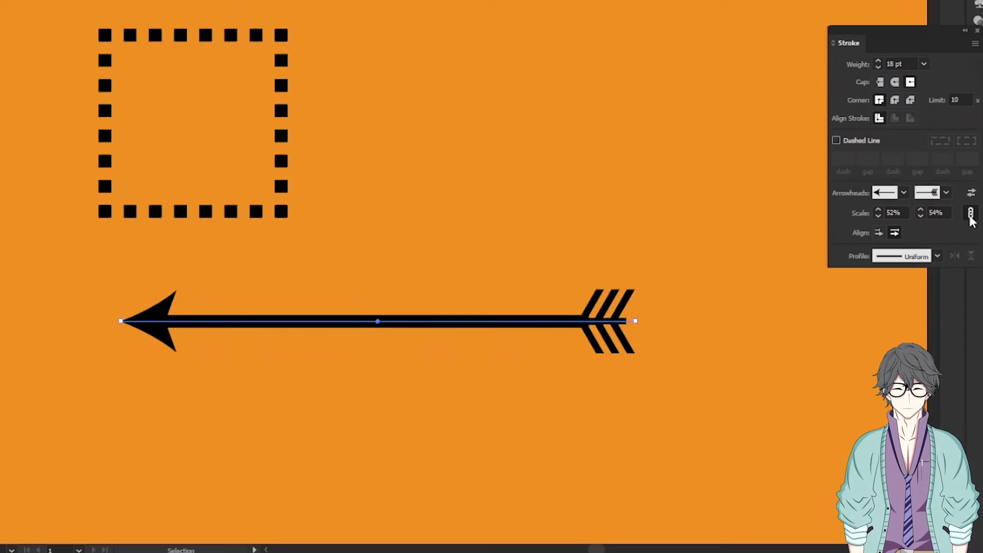
pyautogui.click(920, 216)
pyautogui.click(921, 215)
pyautogui.click(921, 216)
pyautogui.click(920, 216)
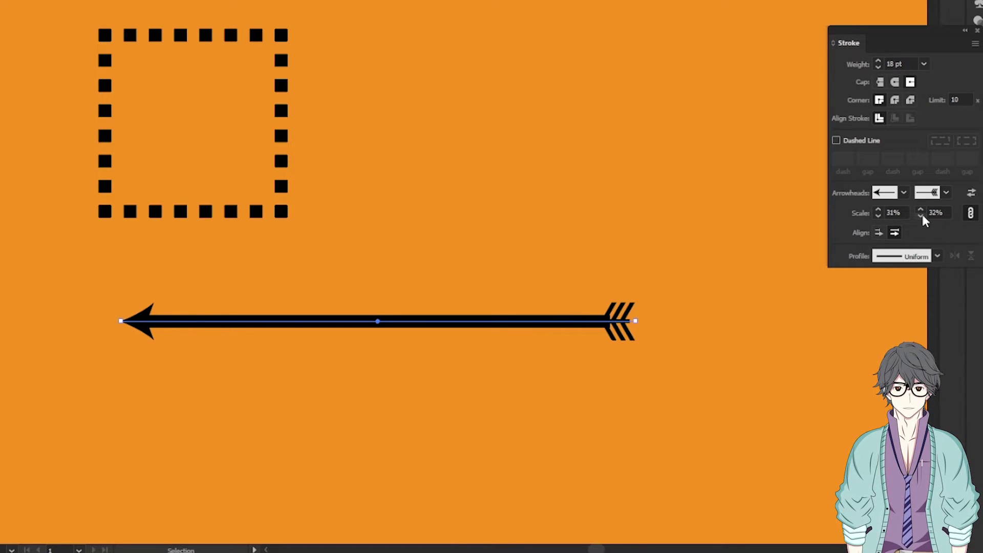
# Increase the linked arrowhead scales to 66% at the start and 69% at the end
pyautogui.click(920, 210)
pyautogui.click(920, 210)
pyautogui.click(921, 210)
pyautogui.click(921, 210)
pyautogui.click(921, 210)
pyautogui.click(921, 210)
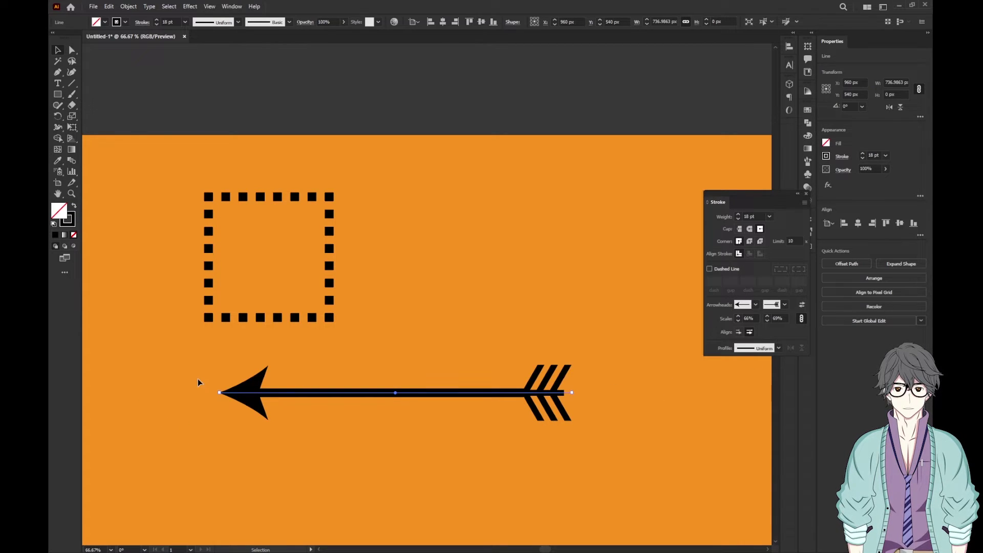
# Set the arrowhead alignment so that the tips extend beyond the ends of the path
pyautogui.scroll(8, 187, 391)
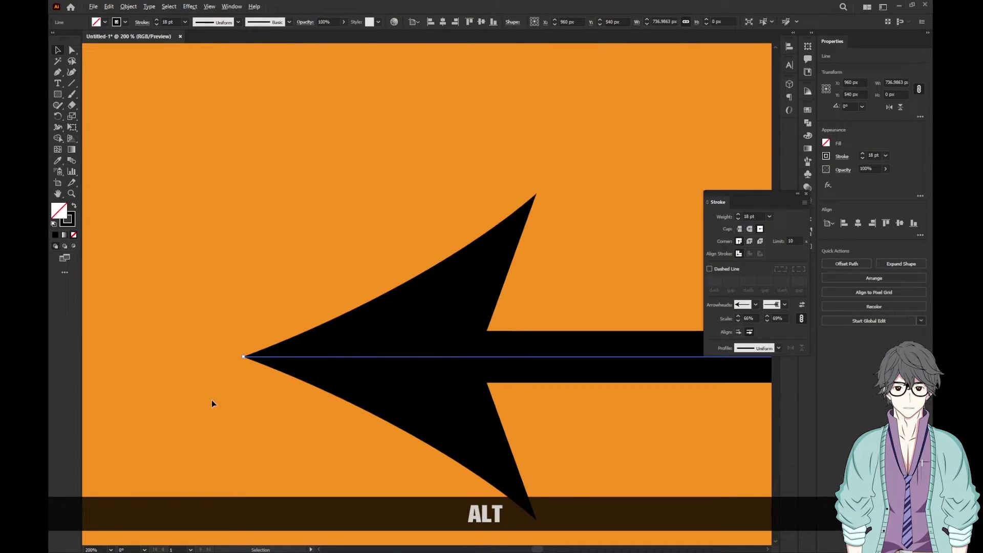
pyautogui.scroll(2, 213, 389)
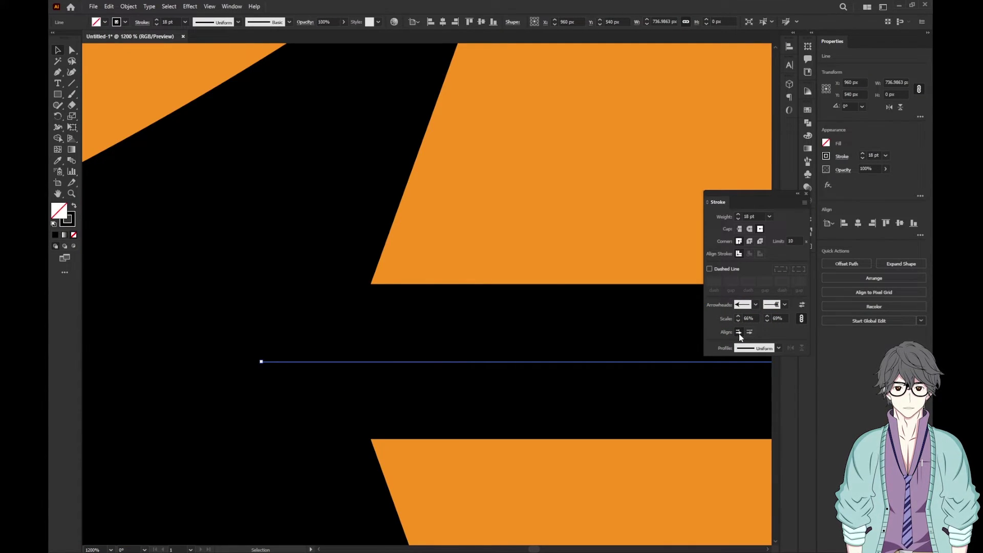
pyautogui.click(738, 332)
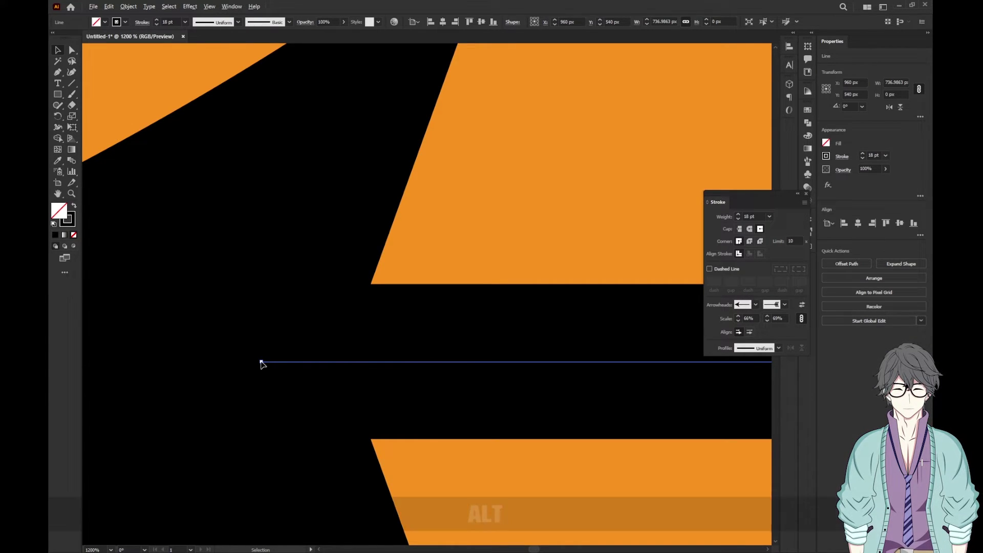
# Examine the arrow tip and the feathered end up close to compare them with the path's end points
pyautogui.scroll(-6, 260, 364)
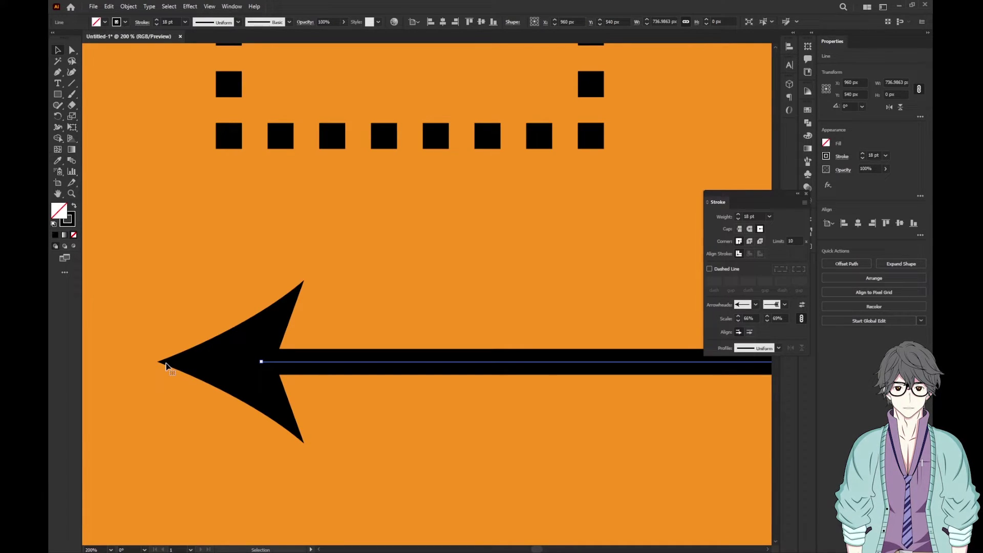
pyautogui.scroll(2, 164, 367)
pyautogui.scroll(1, 164, 367)
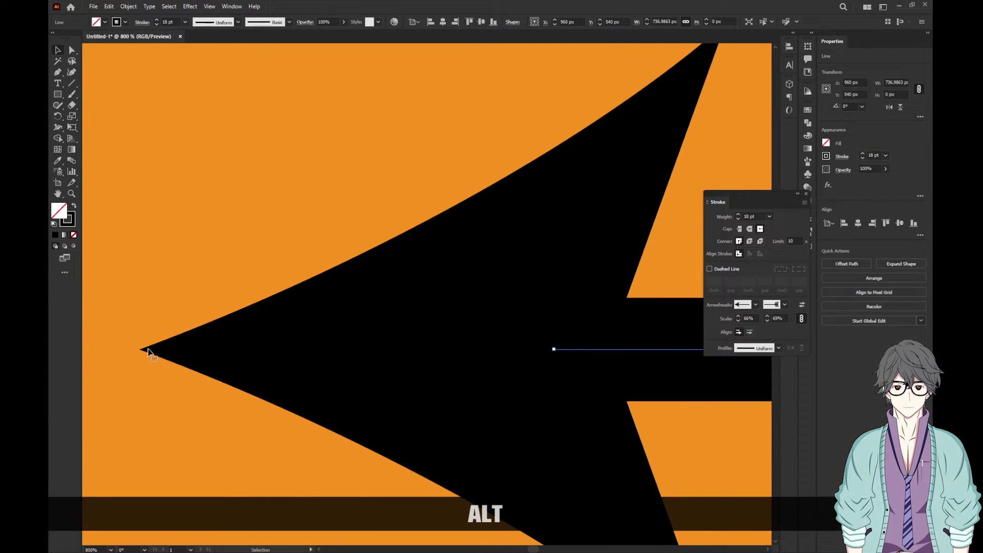
pyautogui.scroll(-1, 147, 353)
pyautogui.scroll(-3, 161, 346)
pyautogui.scroll(3, 535, 334)
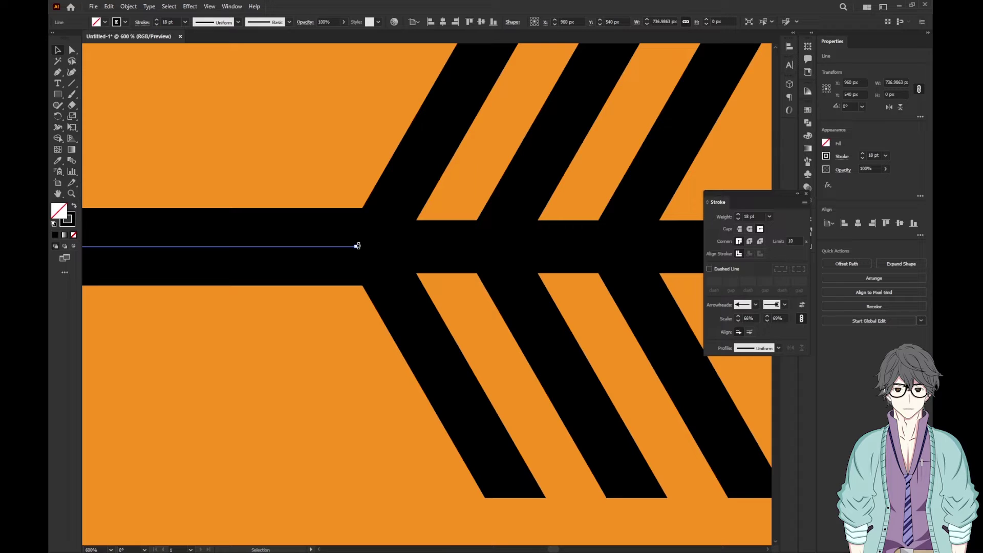
pyautogui.moveTo(356, 246); pyautogui.dragTo(357, 248)
pyautogui.scroll(-3, 357, 248)
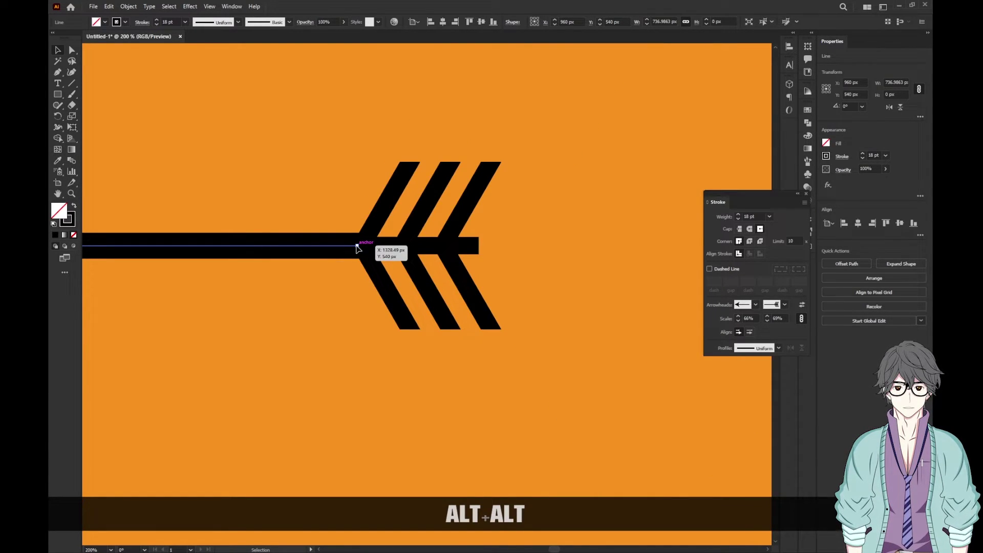
pyautogui.scroll(-5, 563, 277)
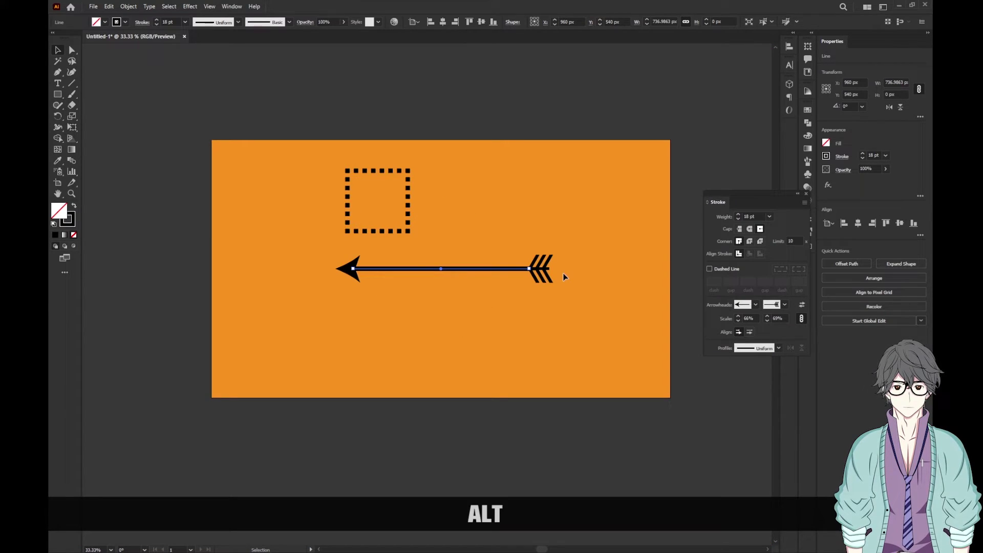
pyautogui.press('alt')
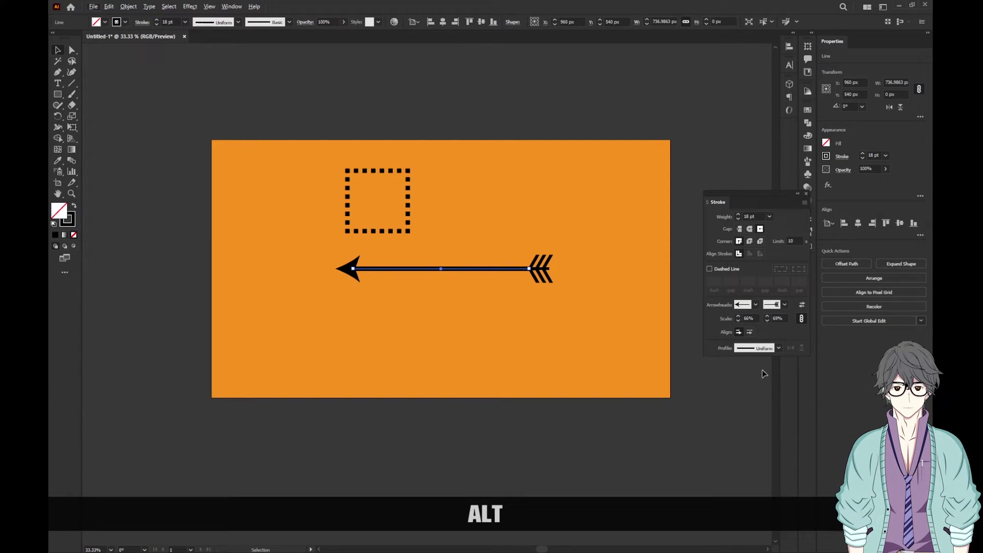
# Apply the lens-shaped width profile, thick in the middle and tapered at both ends, to the arrow line's stroke
pyautogui.keyDown('alt'); pyautogui.scroll(3, 452, 277); pyautogui.keyUp('alt')
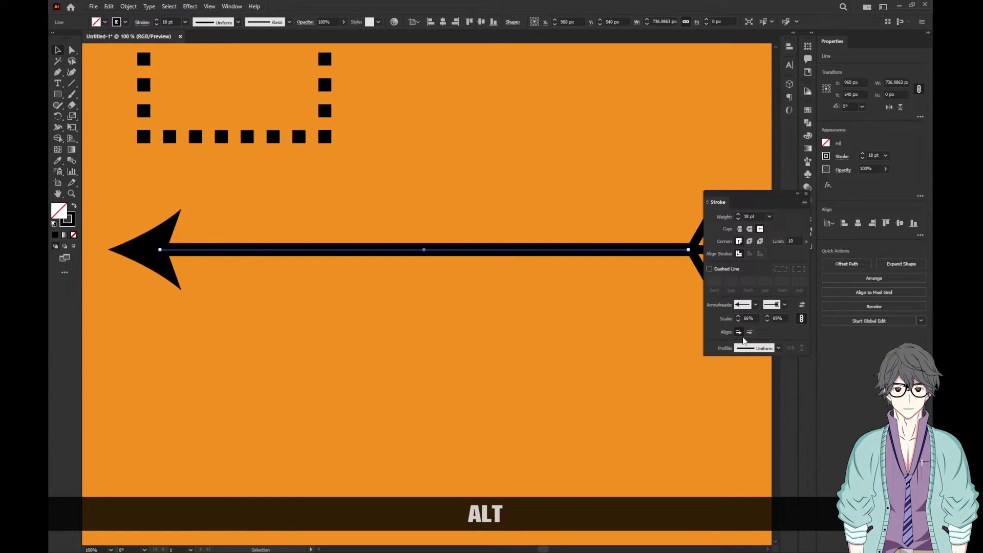
pyautogui.click(747, 351)
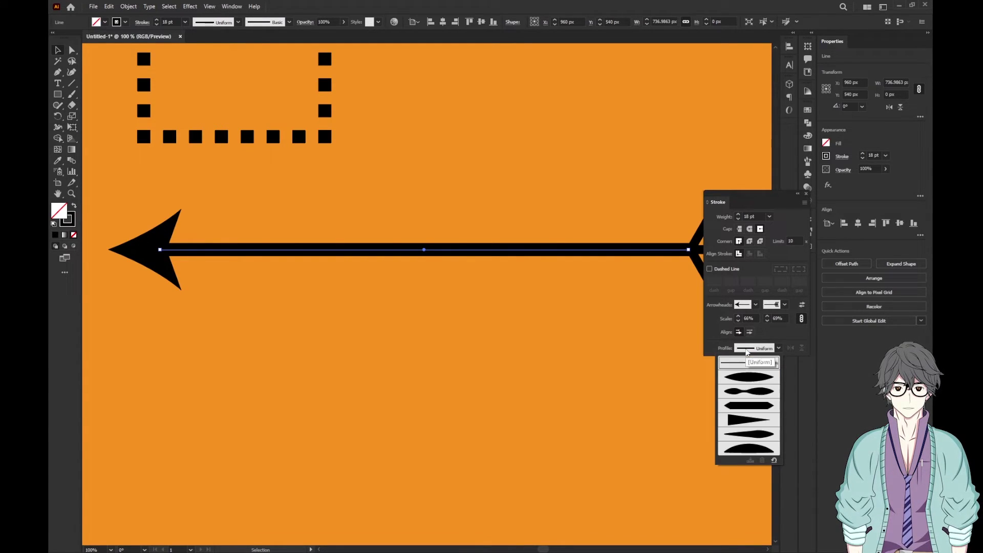
pyautogui.click(748, 377)
pyautogui.scroll(-1, 574, 460)
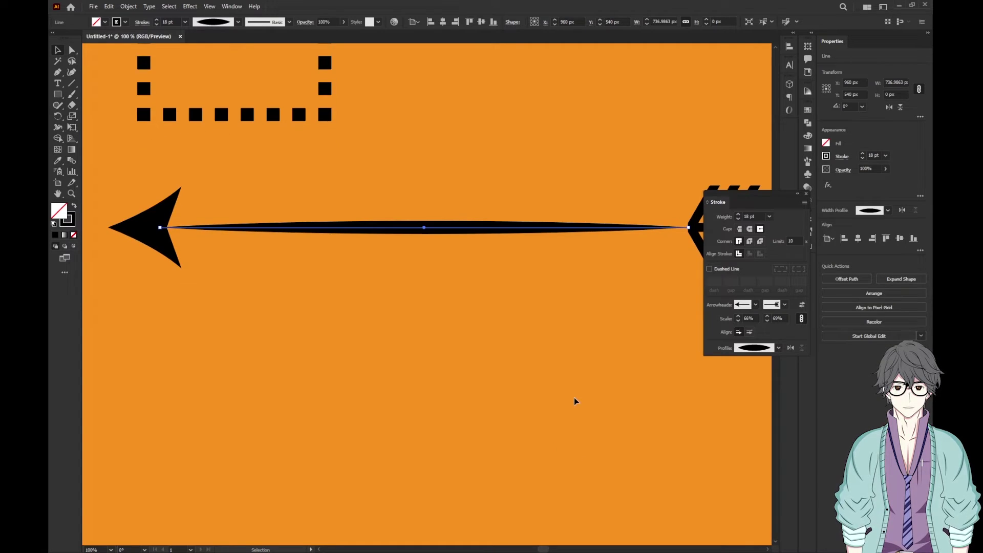
# Draw a horizontal line about 410 px long below the arrow and copy the arrow's 18 pt stroke onto it with the Eyedropper
pyautogui.click(71, 83)
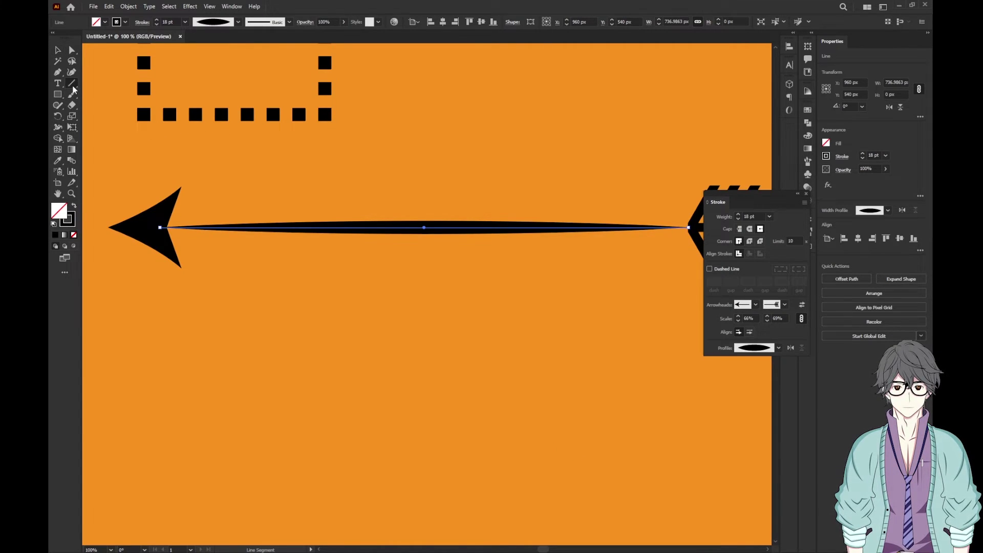
pyautogui.moveTo(143, 379); pyautogui.dragTo(438, 379)
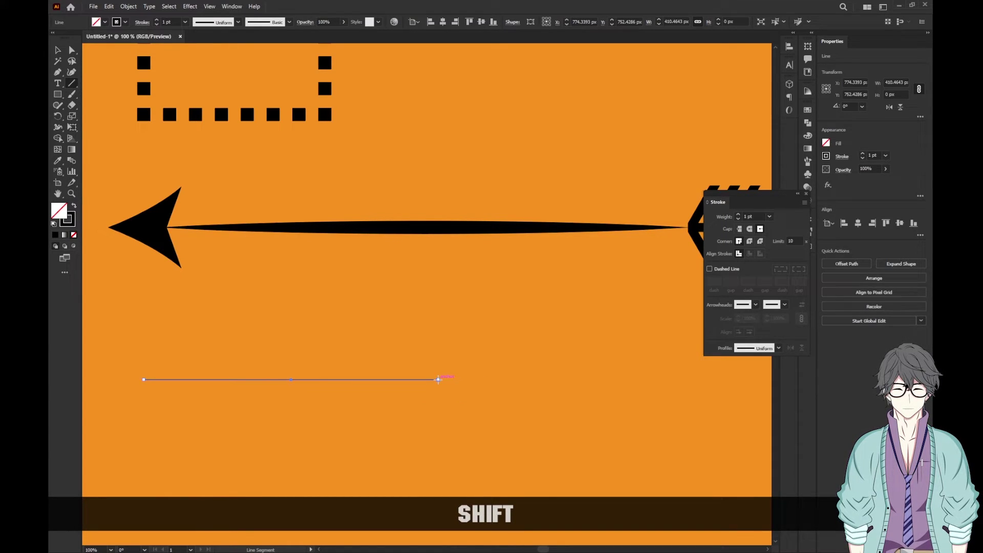
pyautogui.press('i')
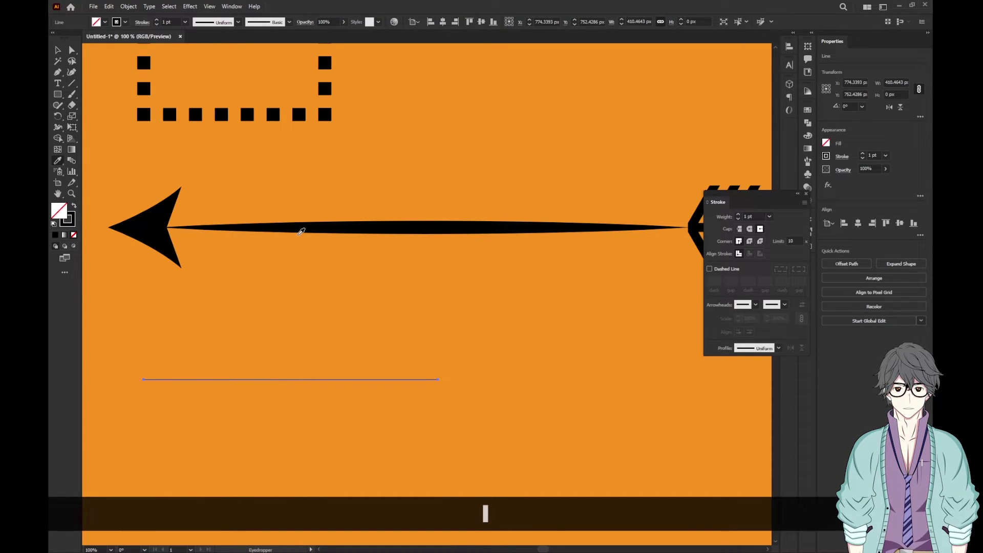
pyautogui.click(310, 223)
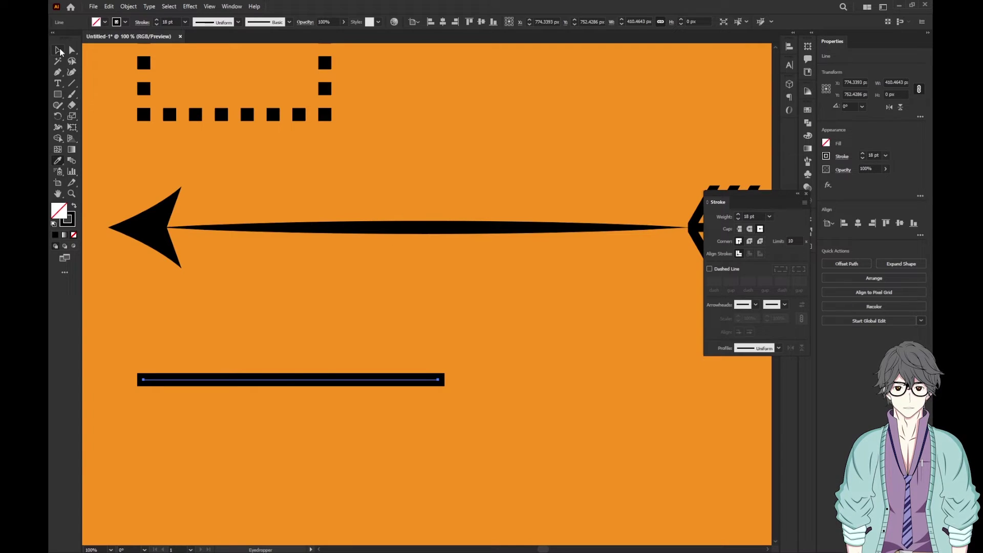
# Move the new line to the right and slightly up beneath the arrow, and deselect it
pyautogui.click(58, 51)
pyautogui.moveTo(311, 377); pyautogui.dragTo(426, 354)
pyautogui.click(300, 317)
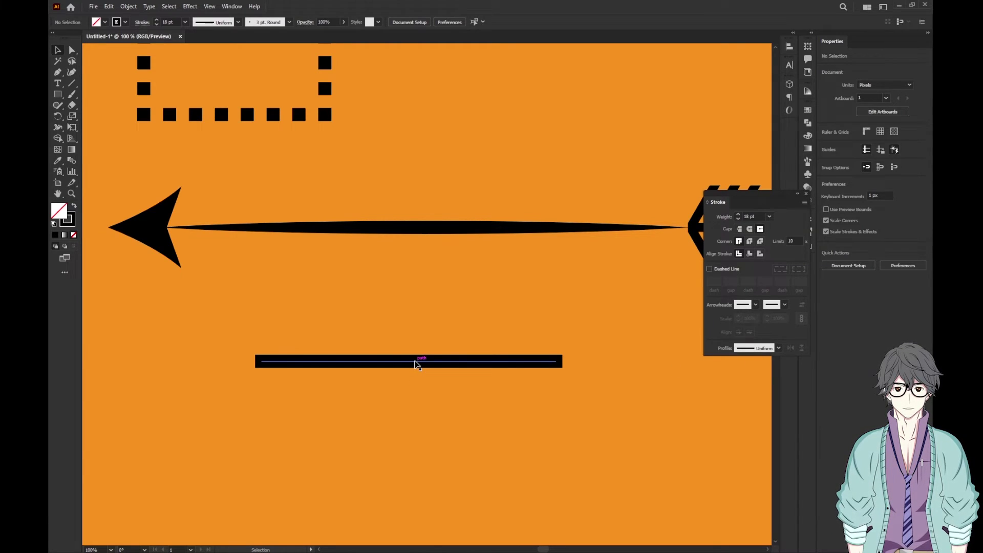
# Make two copies of the 410 px line stacked below it, and apply Width Profile 1 to the uppermost of the three lines
pyautogui.moveTo(414, 364); pyautogui.dragTo(402, 445)
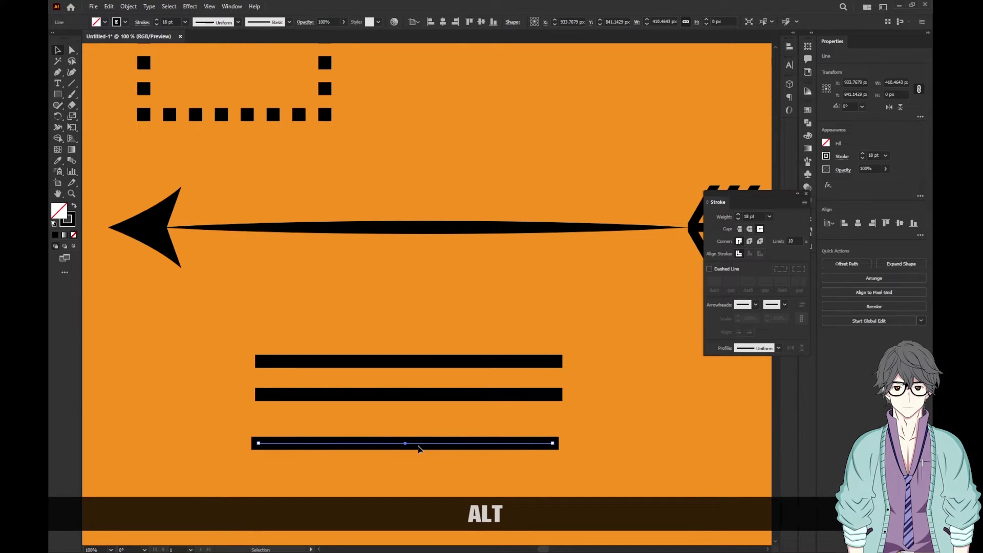
pyautogui.moveTo(456, 444); pyautogui.dragTo(422, 427)
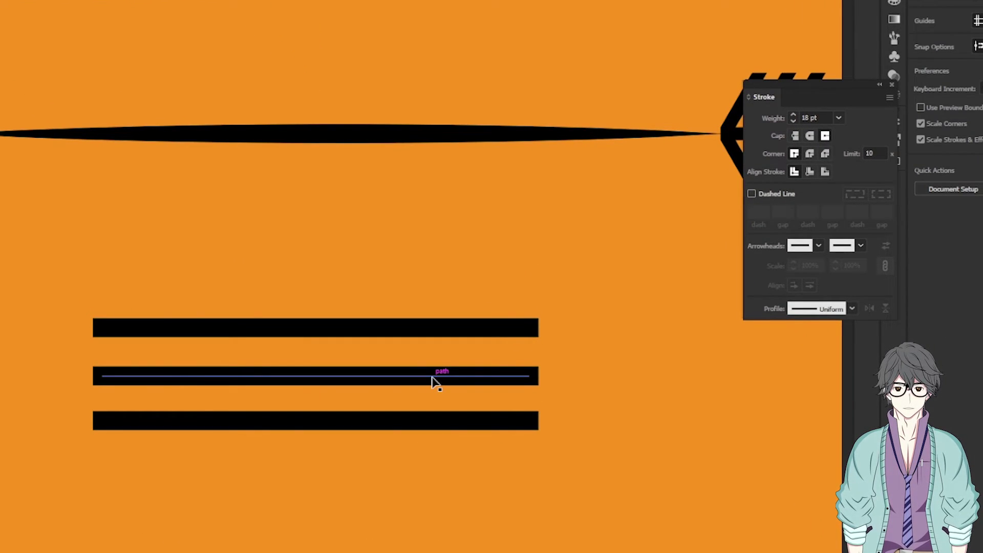
pyautogui.click(440, 327)
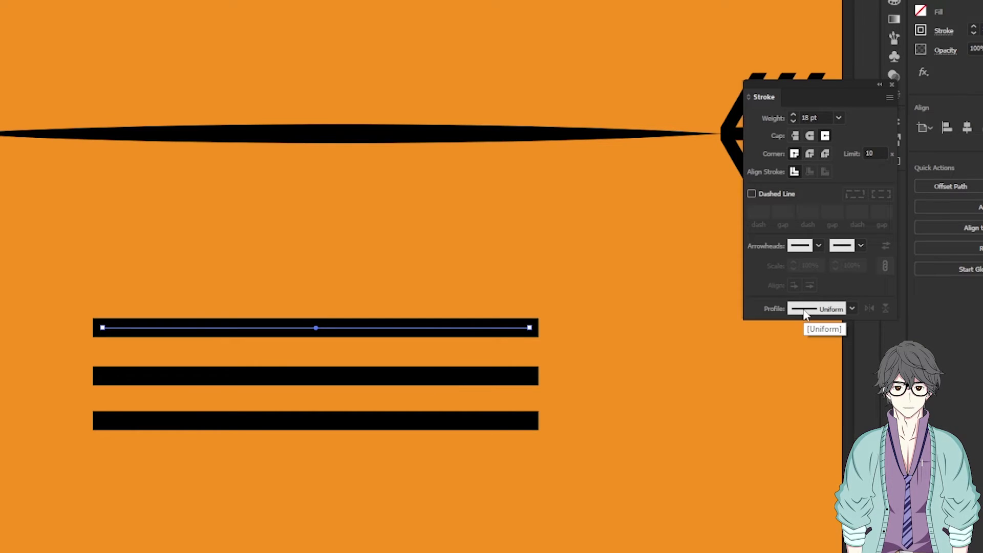
pyautogui.click(805, 313)
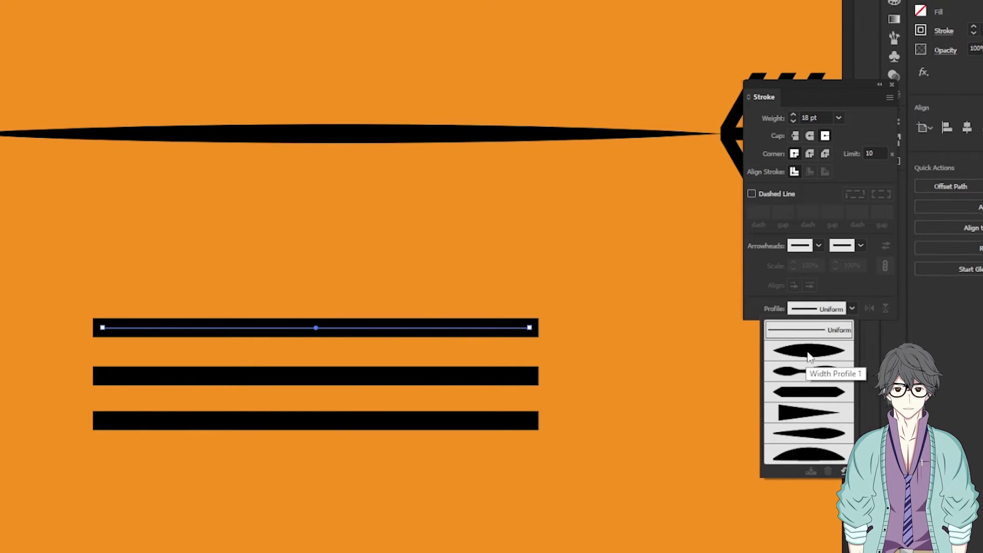
pyautogui.click(807, 353)
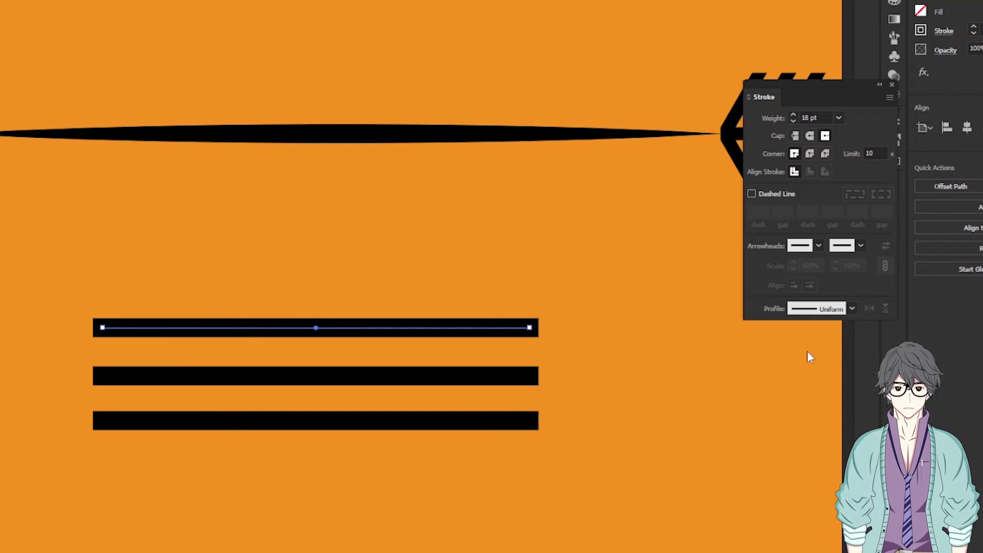
pyautogui.hotkey('ctrl', 'shift', 'a')
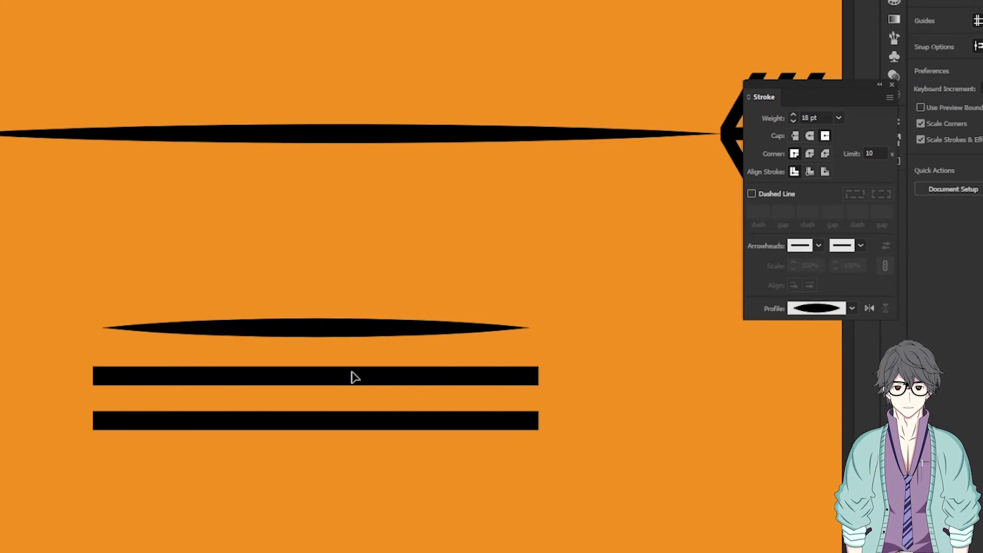
# Apply the triangular width profile, thick at the left end and tapering to a point at the right, to the middle line
pyautogui.click(345, 382)
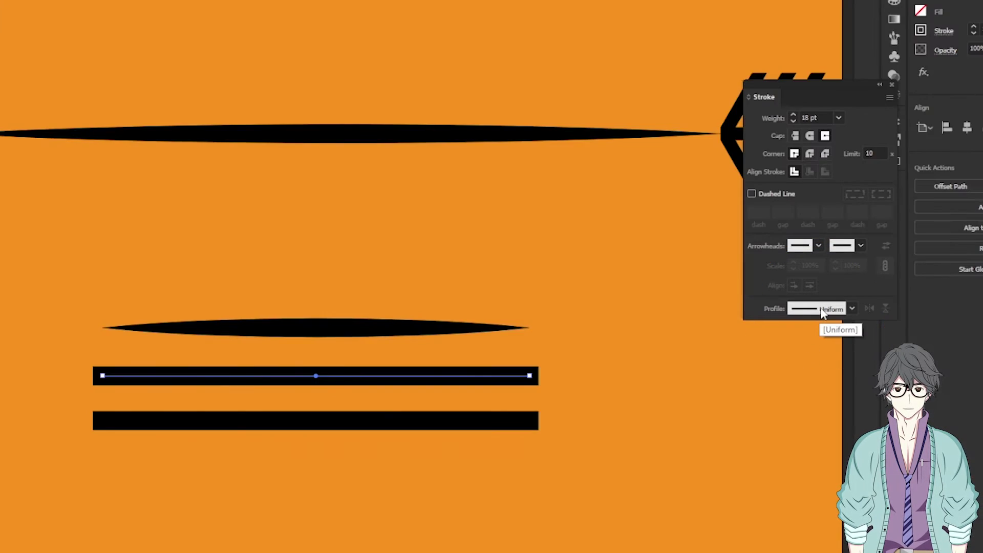
pyautogui.click(821, 311)
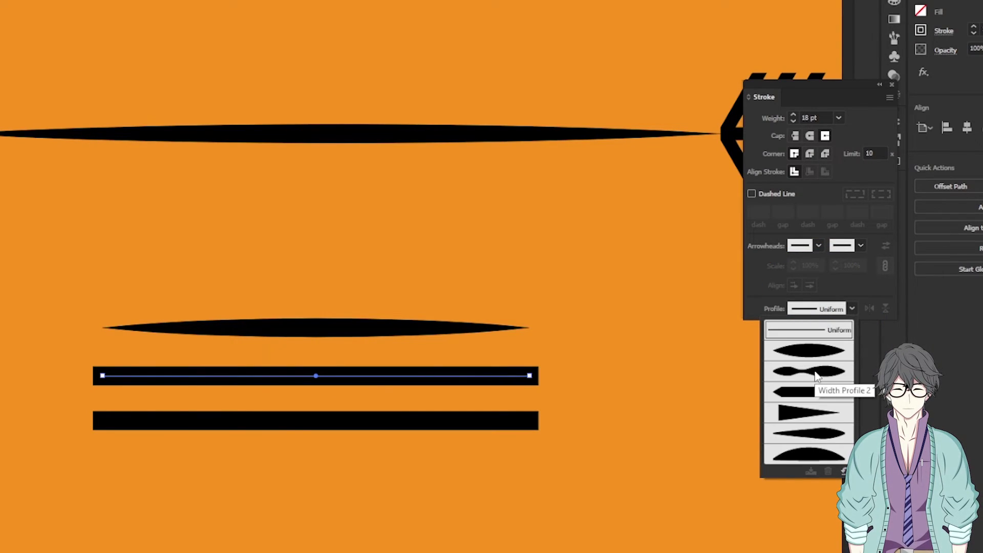
pyautogui.click(806, 413)
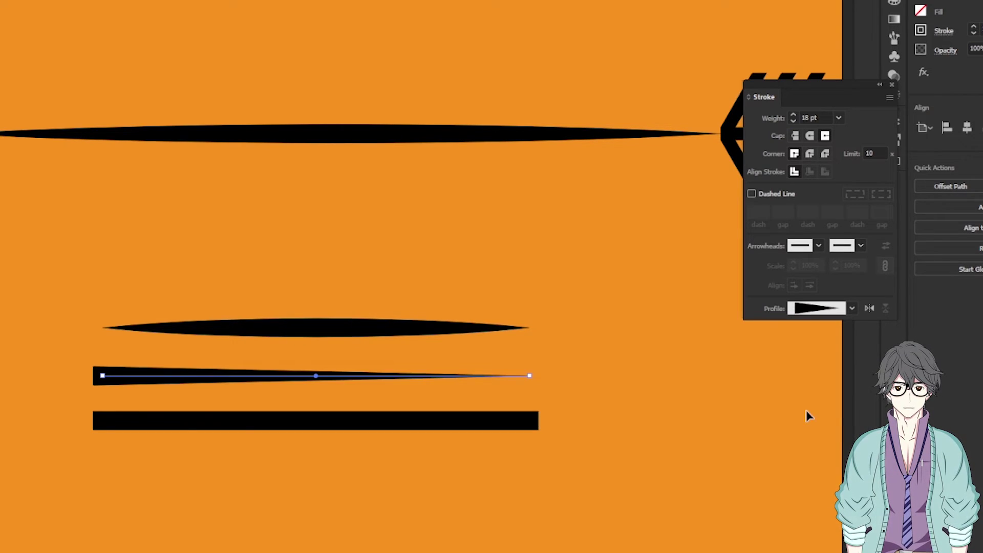
pyautogui.click(614, 447)
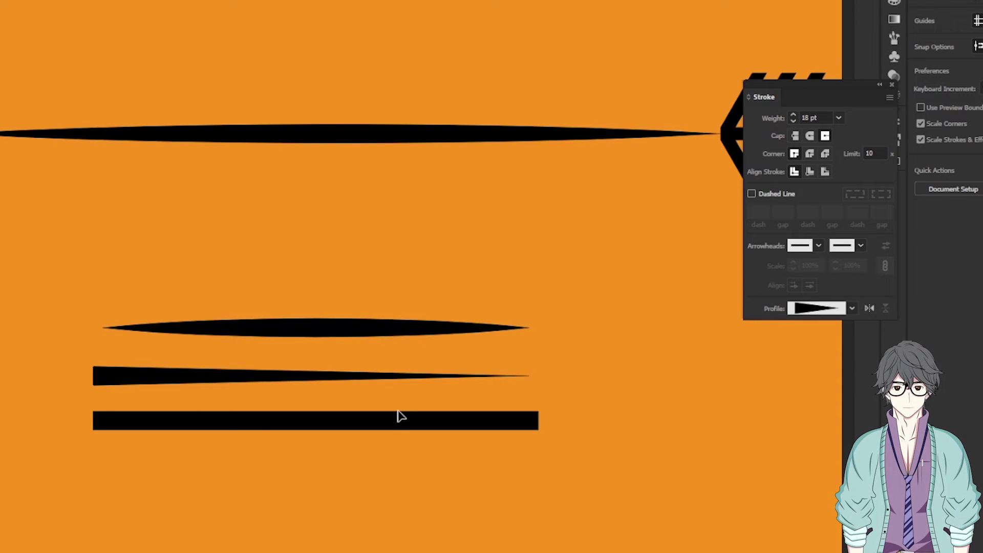
# Apply the asymmetric tapered width profile, with its thickest part towards the right end, to the lowest line
pyautogui.click(356, 423)
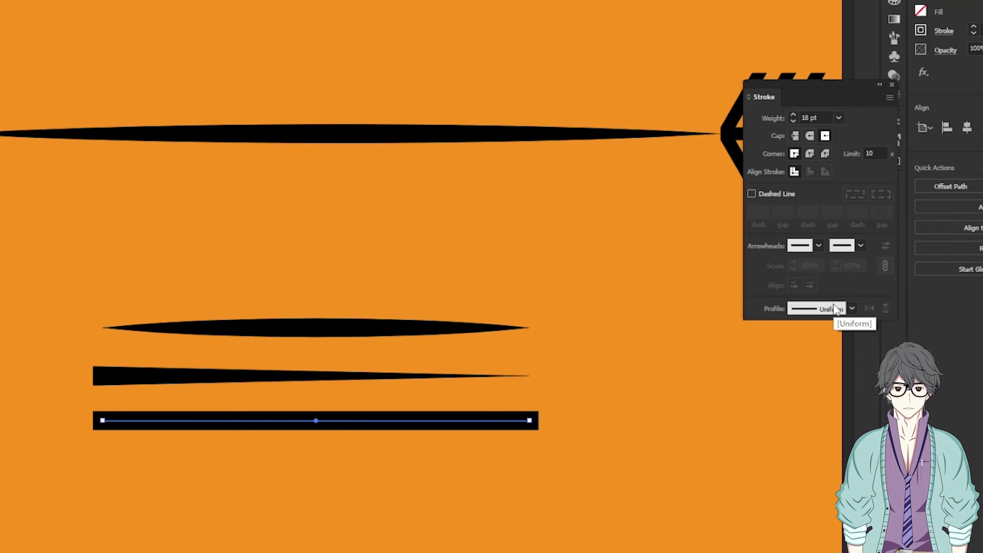
pyautogui.click(834, 309)
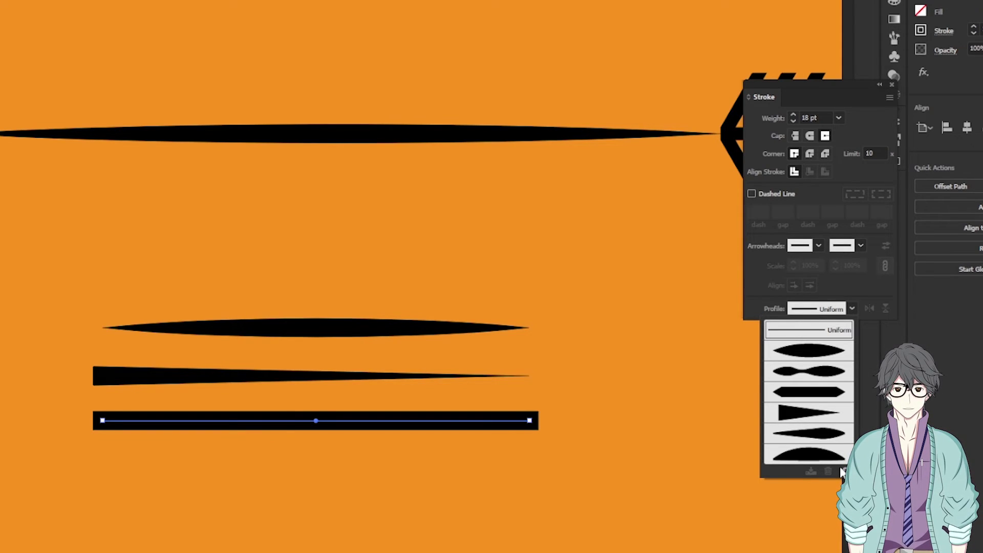
pyautogui.click(801, 435)
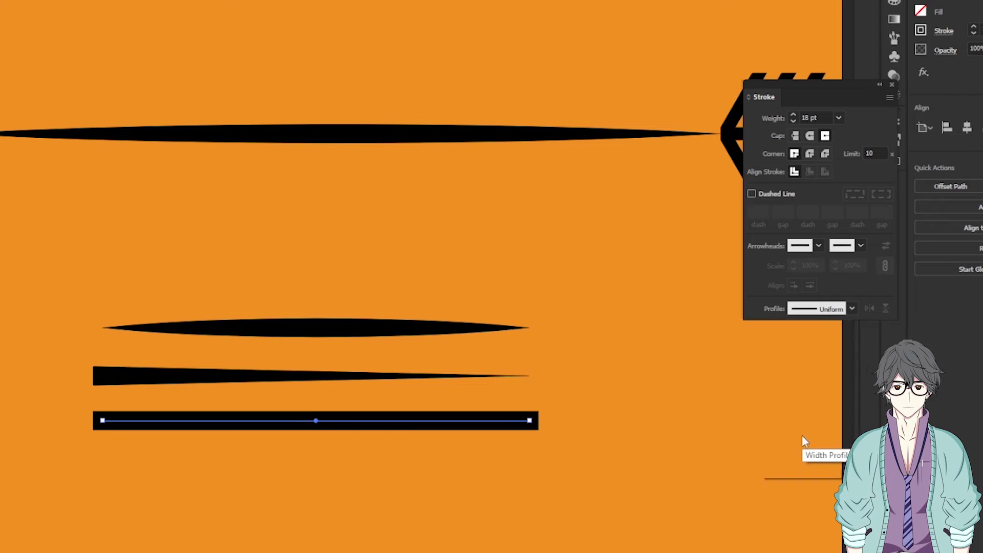
pyautogui.click(679, 448)
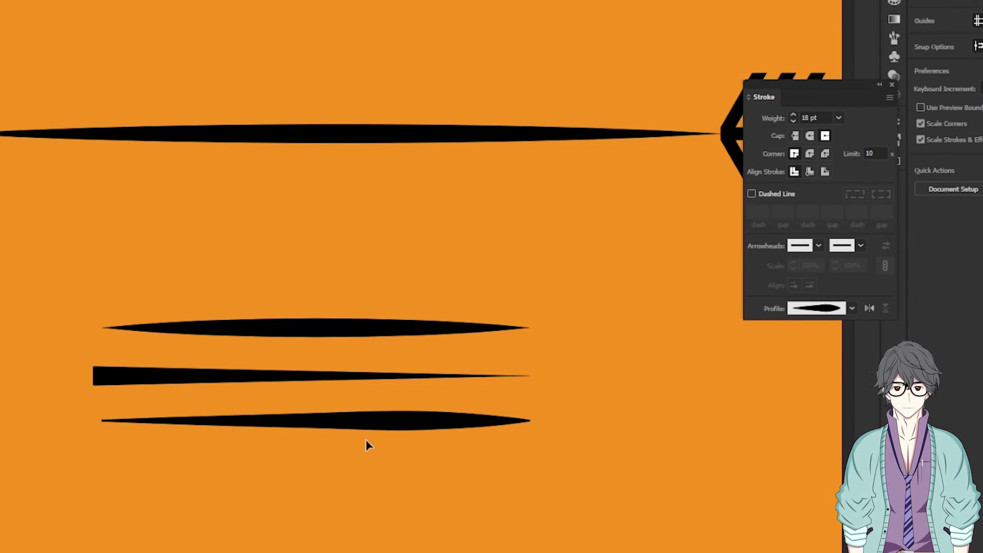
# Flip the lowest line's width profile along the path several times to compare both directions, and return it to its original direction
pyautogui.click(433, 453)
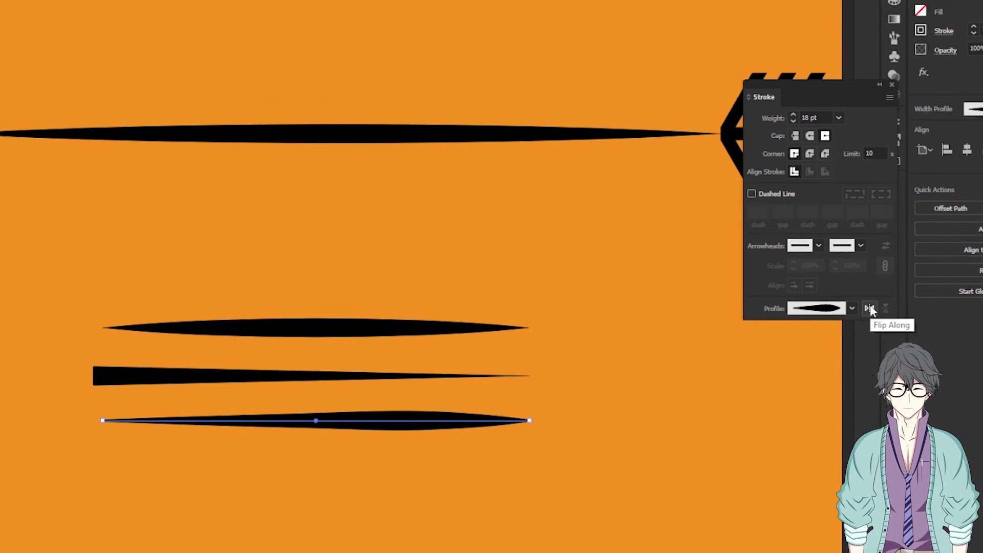
pyautogui.click(871, 309)
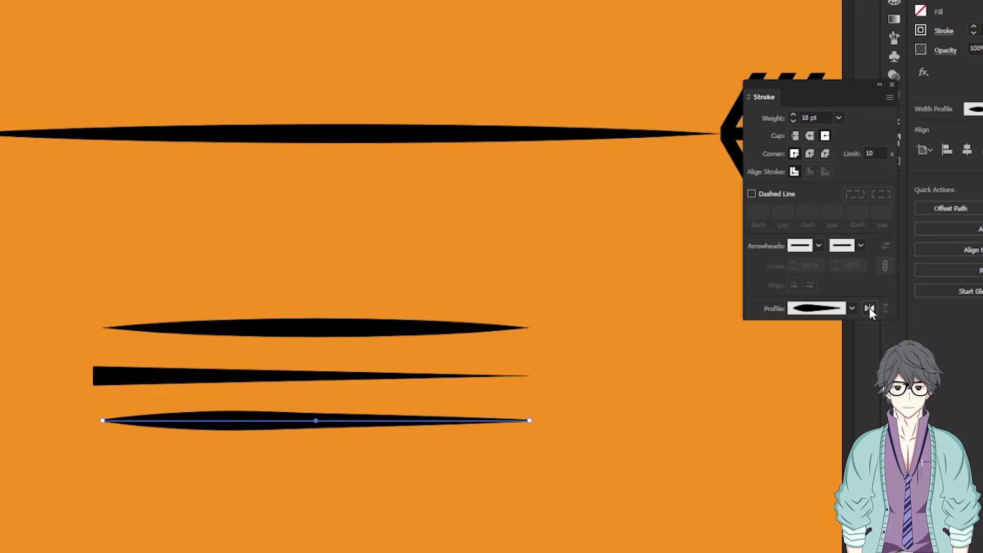
pyautogui.click(869, 309)
pyautogui.click(870, 309)
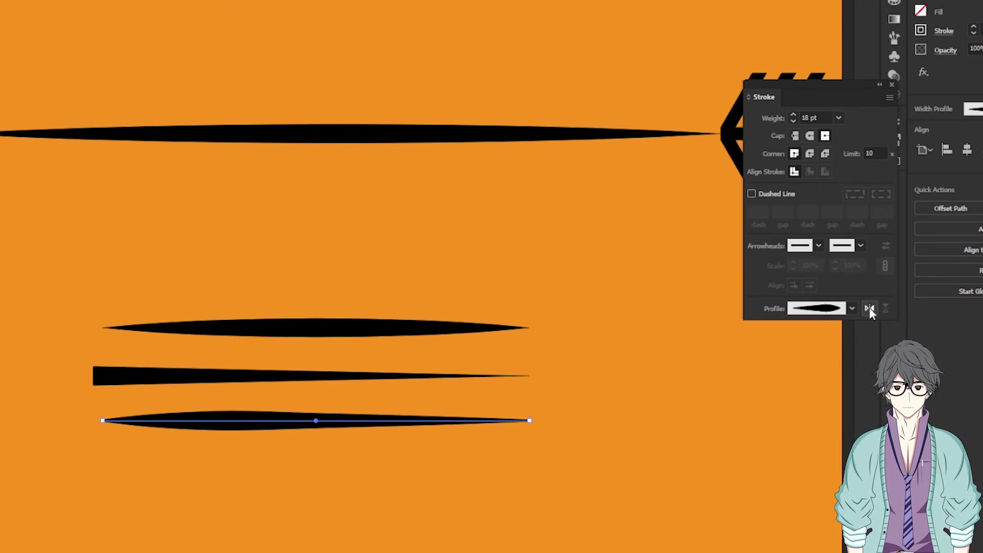
pyautogui.click(870, 309)
pyautogui.click(869, 308)
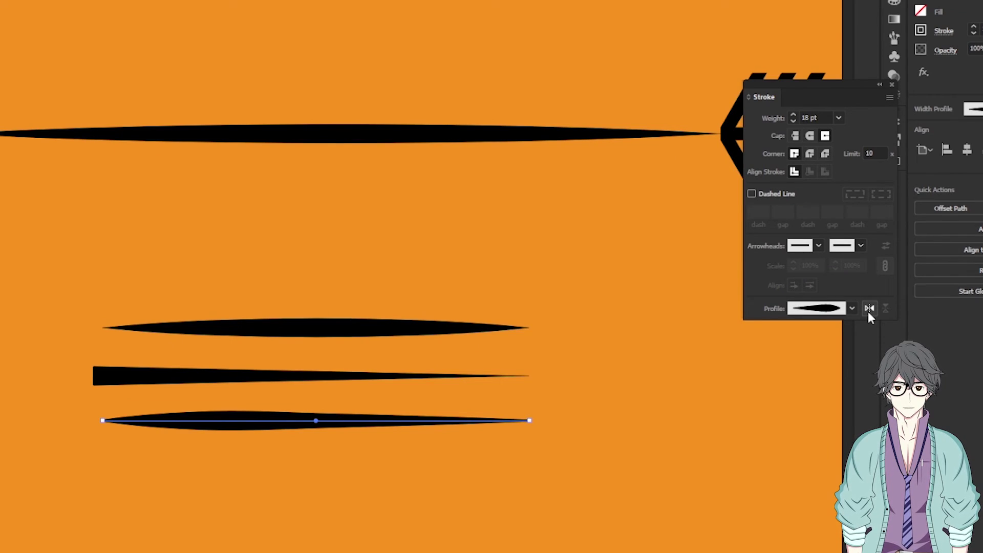
pyautogui.click(868, 308)
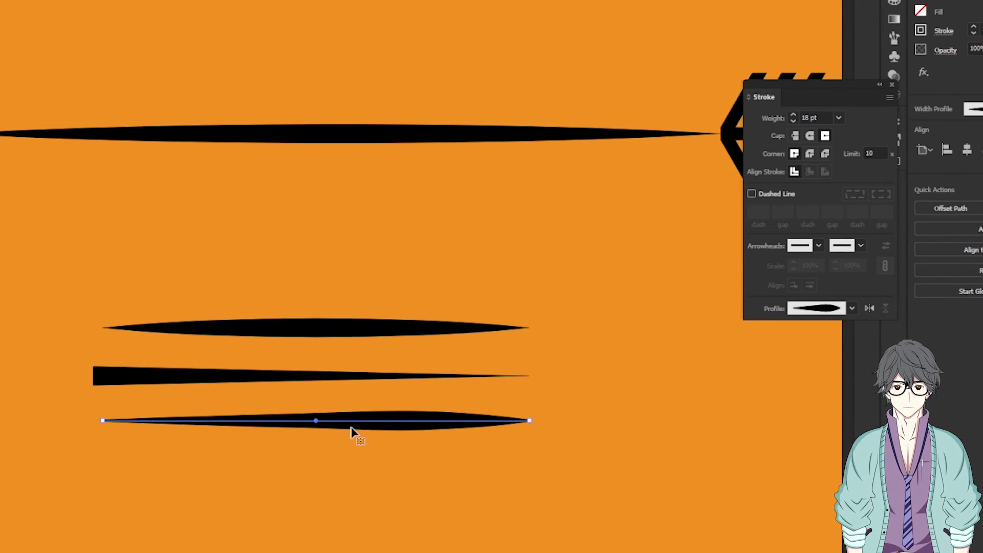
pyautogui.click(874, 308)
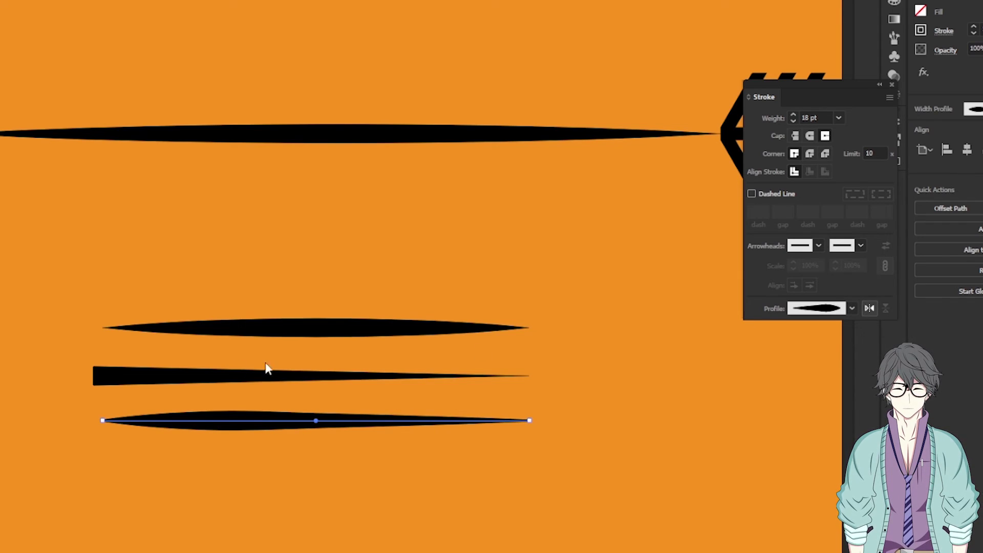
# Flip the middle line's triangular width profile along the path and back again, and deselect the line
pyautogui.click(161, 376)
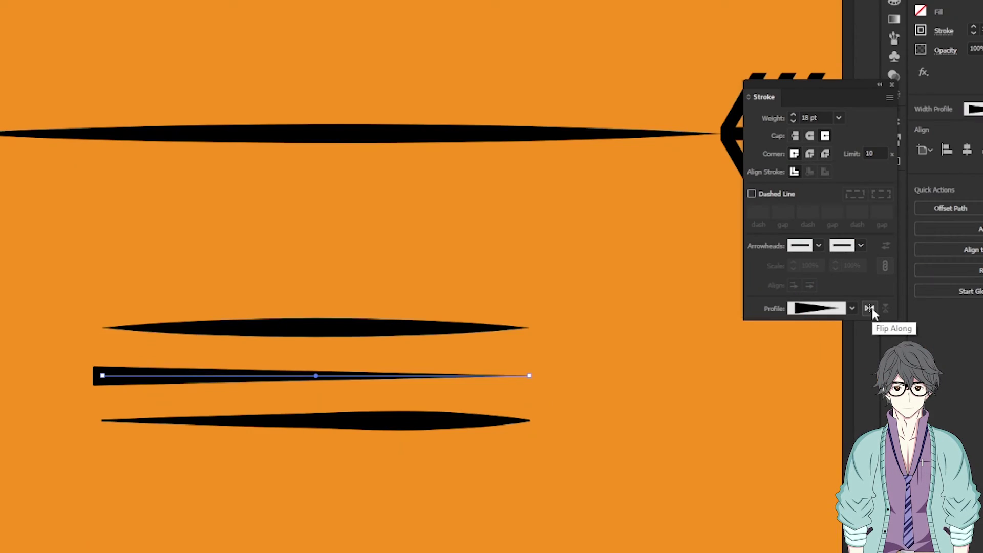
pyautogui.click(870, 309)
pyautogui.click(869, 309)
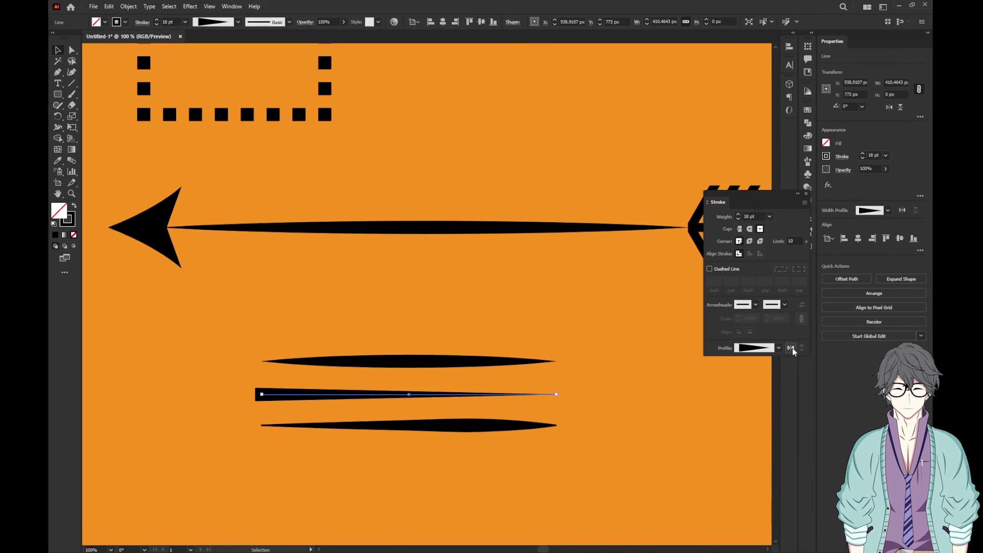
pyautogui.click(603, 350)
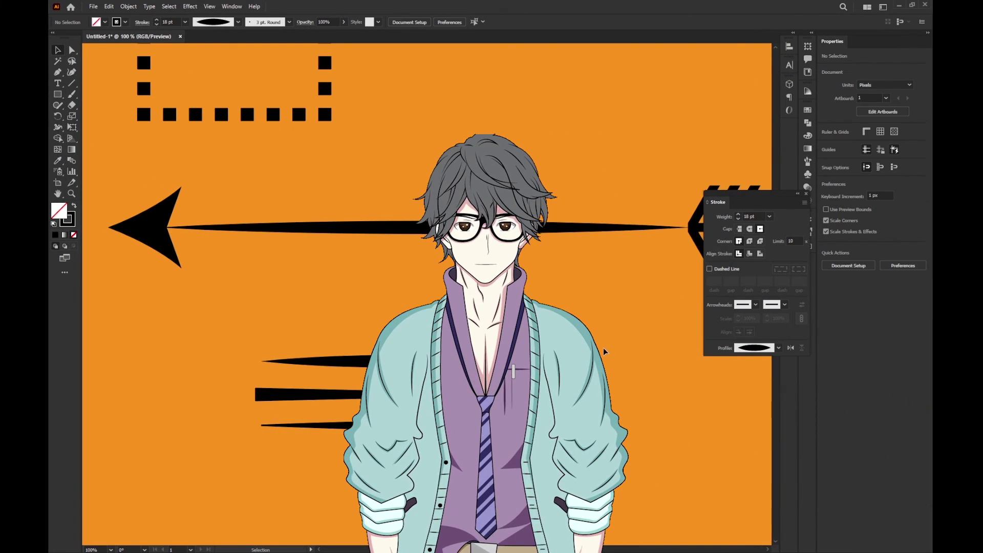